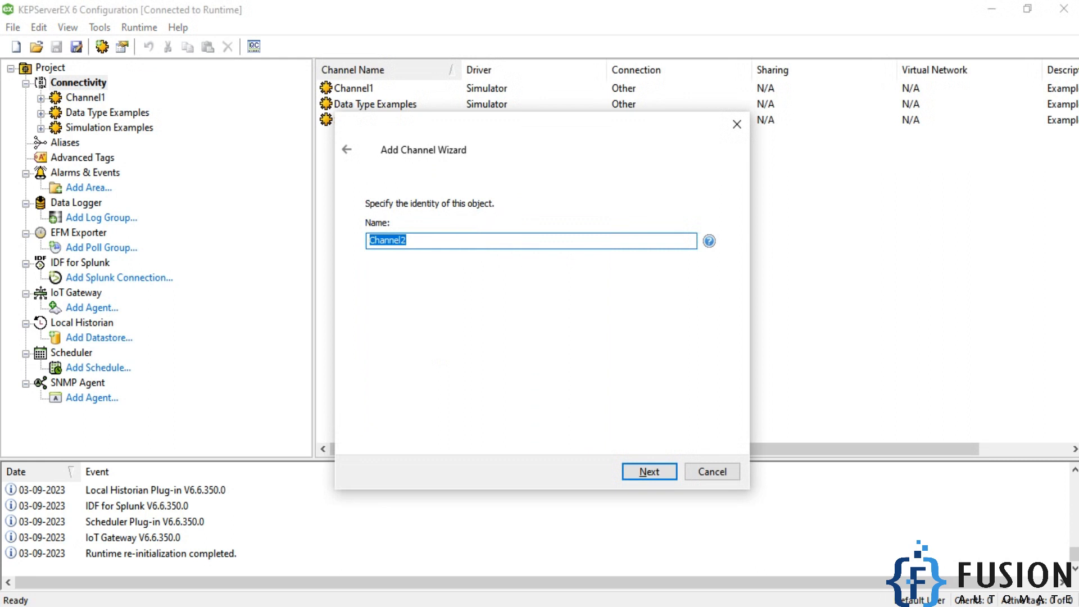
- Name the new BACnet/IP channel BAC and keep the default network adapter and write optimization settings
key(Return)
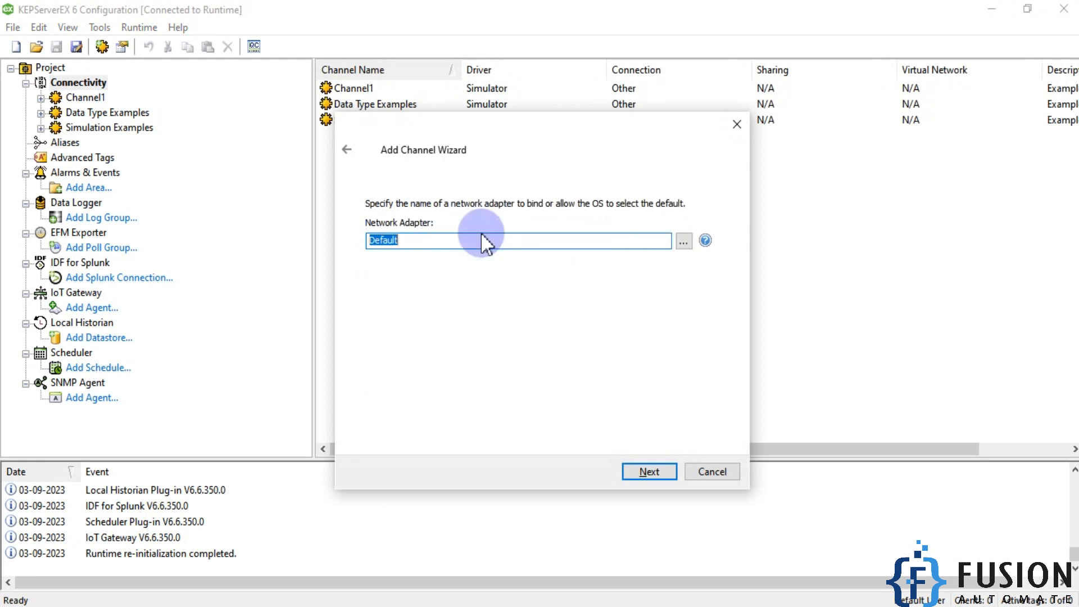
click(650, 472)
click(650, 473)
click(649, 474)
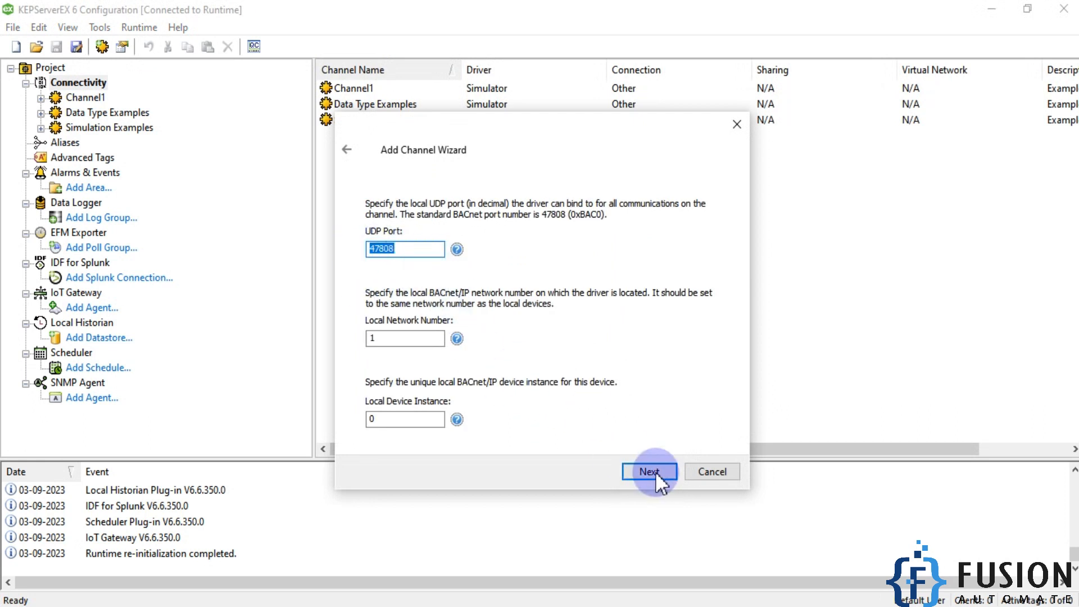
- Finish creating the channel with UDP port 47808, local network number 1 and local device instance 0
click(276, 605)
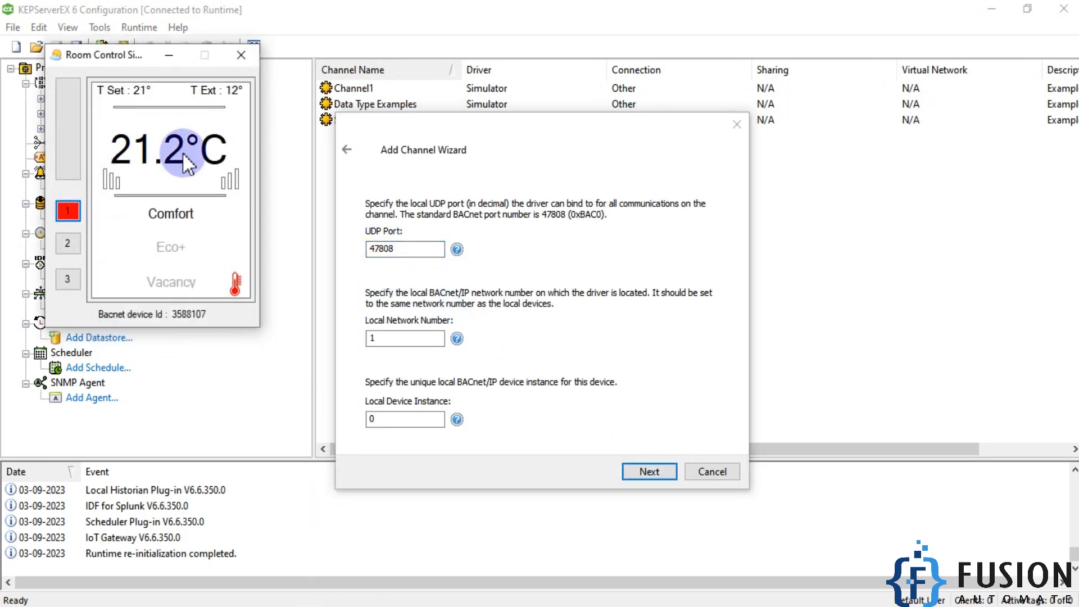
click(392, 247)
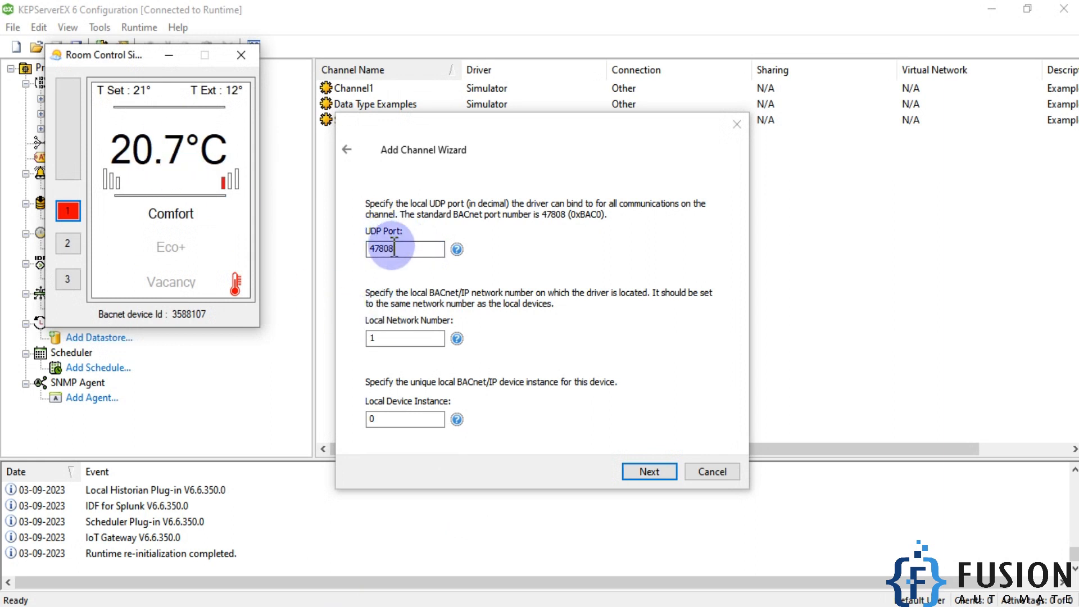
drag(414, 251, 349, 257)
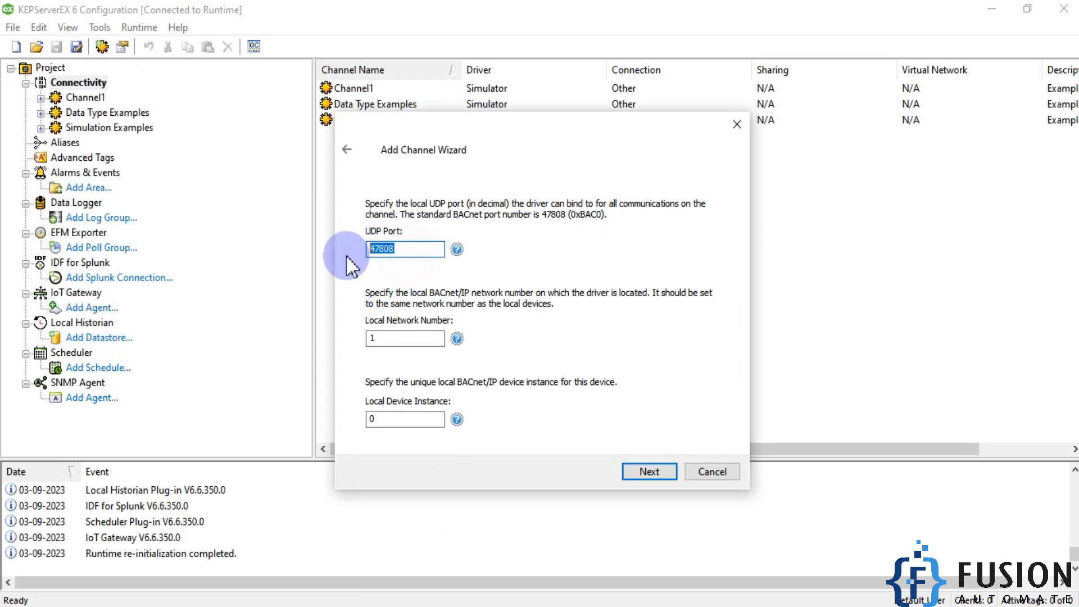
click(659, 468)
click(659, 468)
click(659, 469)
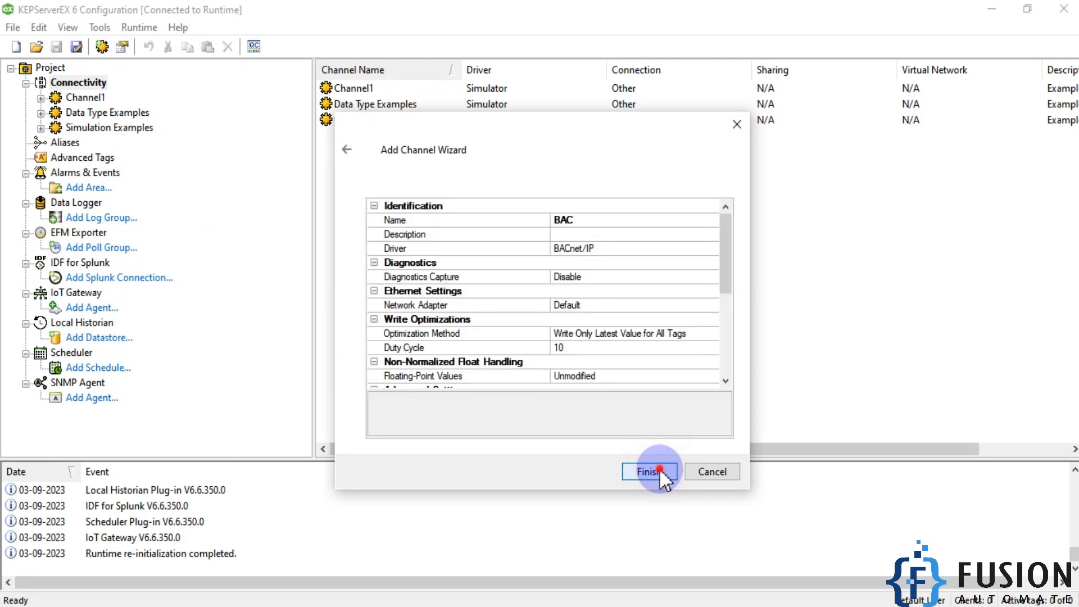
click(659, 471)
- Run device discovery on the BAC channel with a 3-second timeout, Local scope and device IDs 0 to 4194303
click(82, 96)
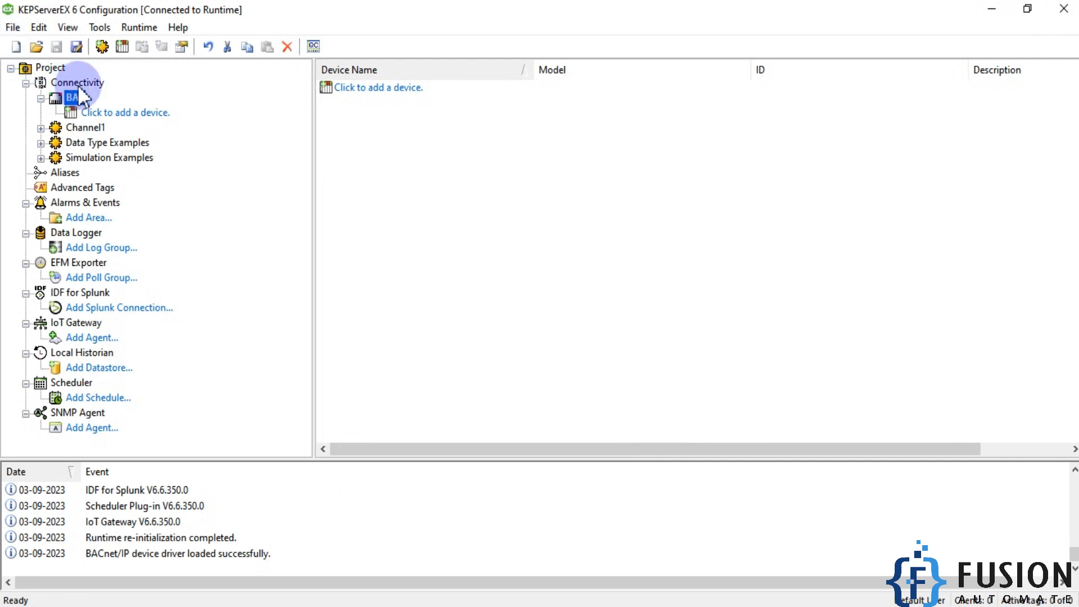
right_click(80, 96)
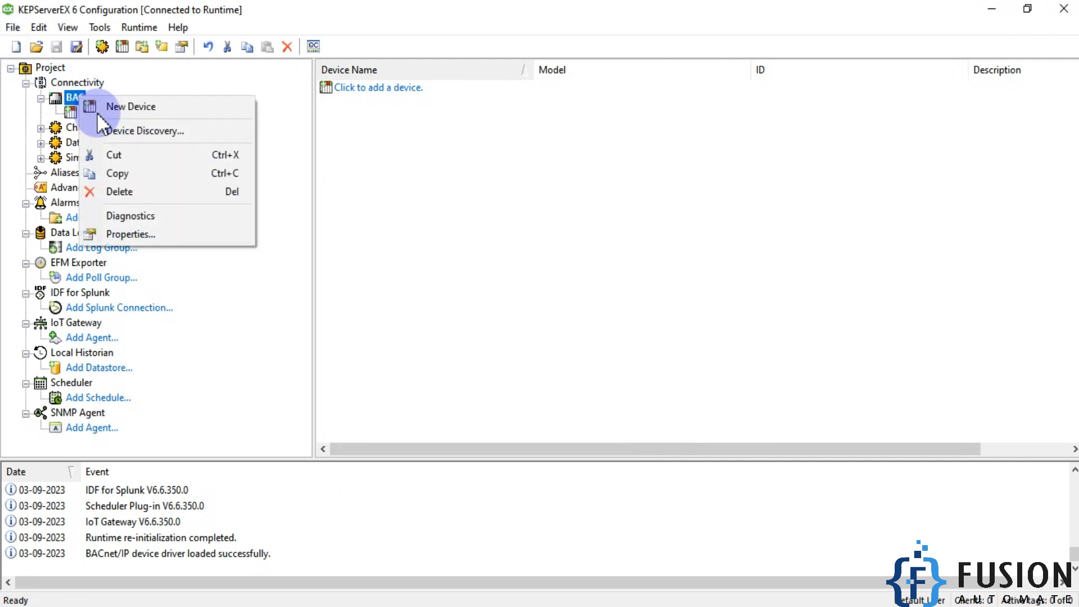
click(154, 129)
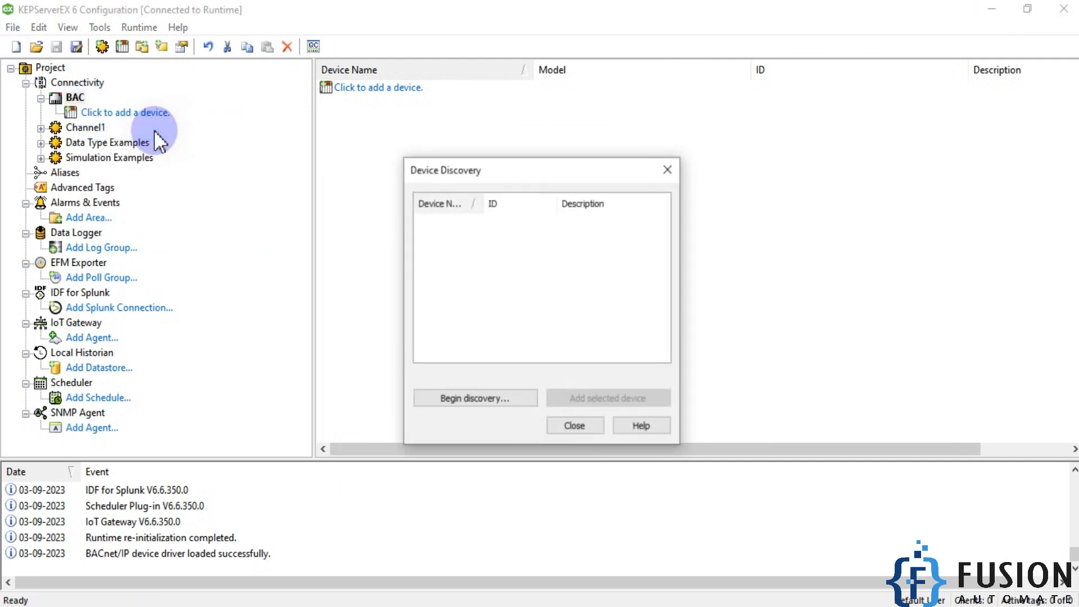
click(476, 401)
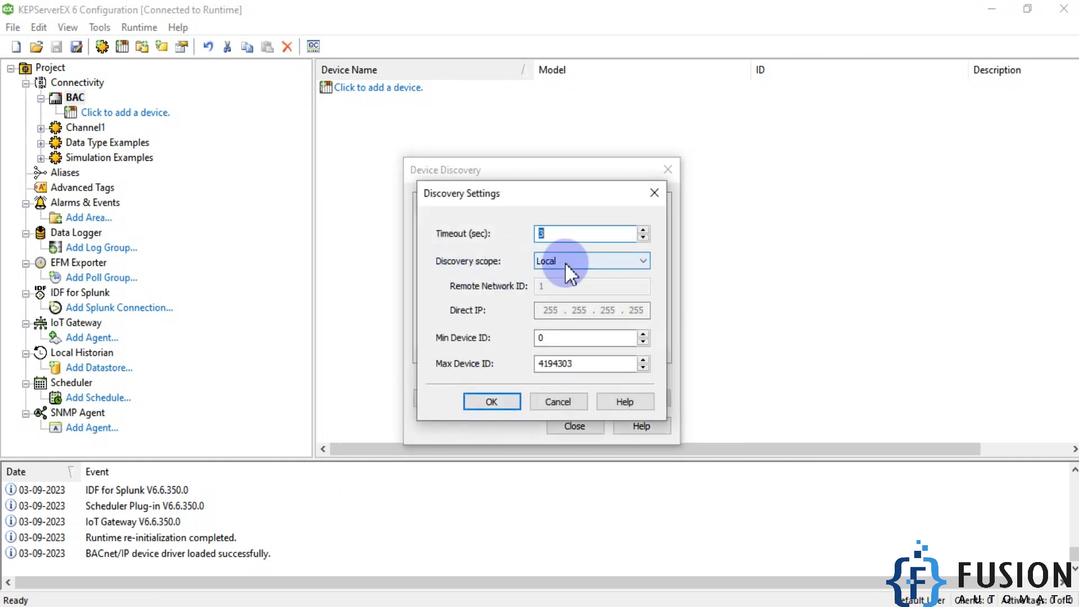
click(497, 400)
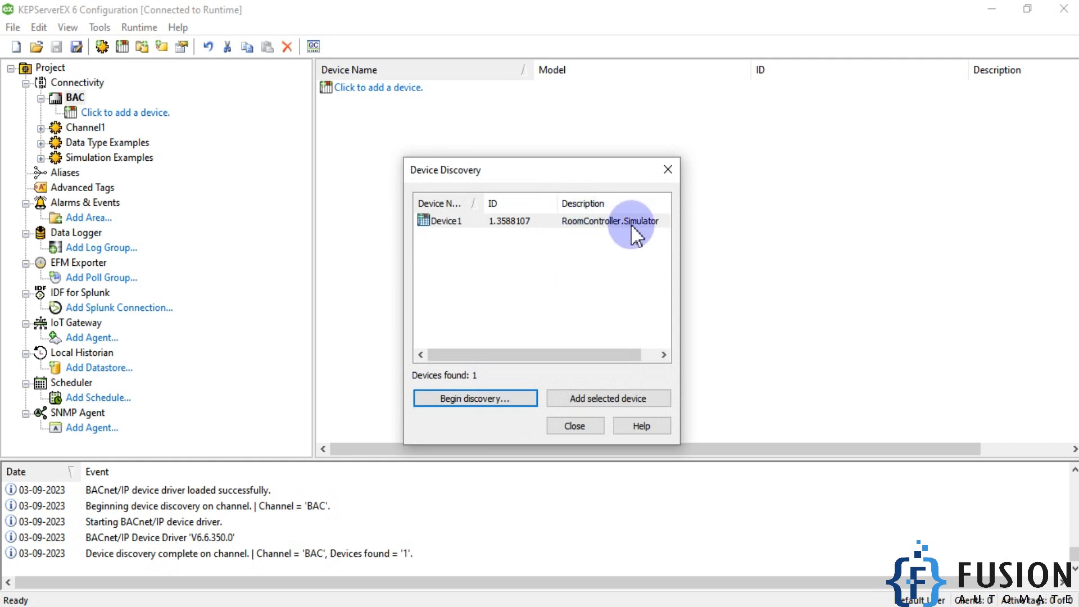
- Check the simulator's BACnet device ID, add the matching discovered device to the channel and name it Room Simulator
click(309, 606)
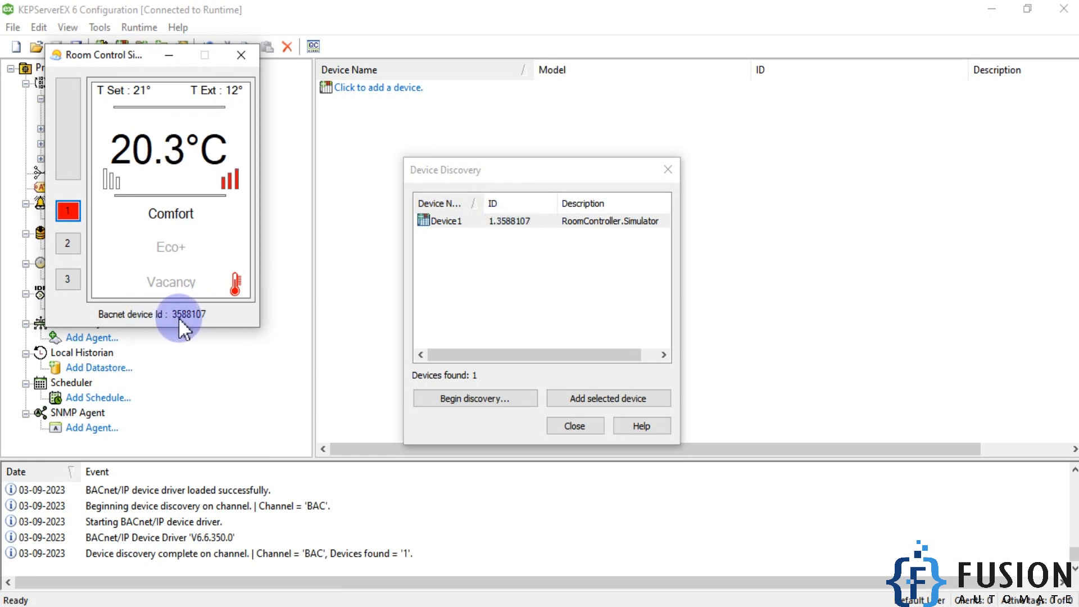
click(495, 220)
click(619, 398)
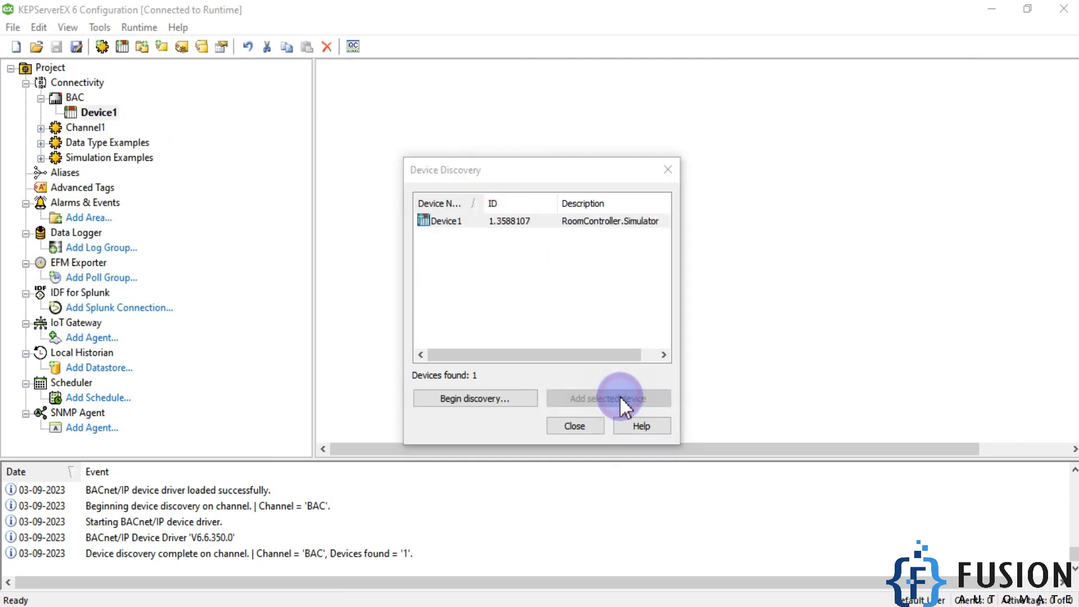
text(Room S)
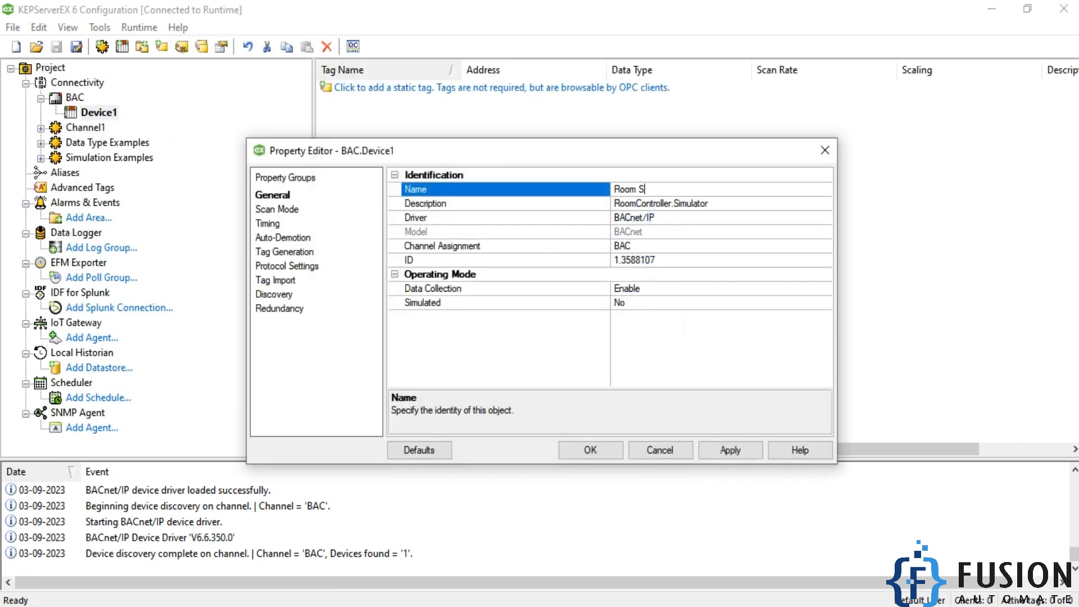
text(imulator)
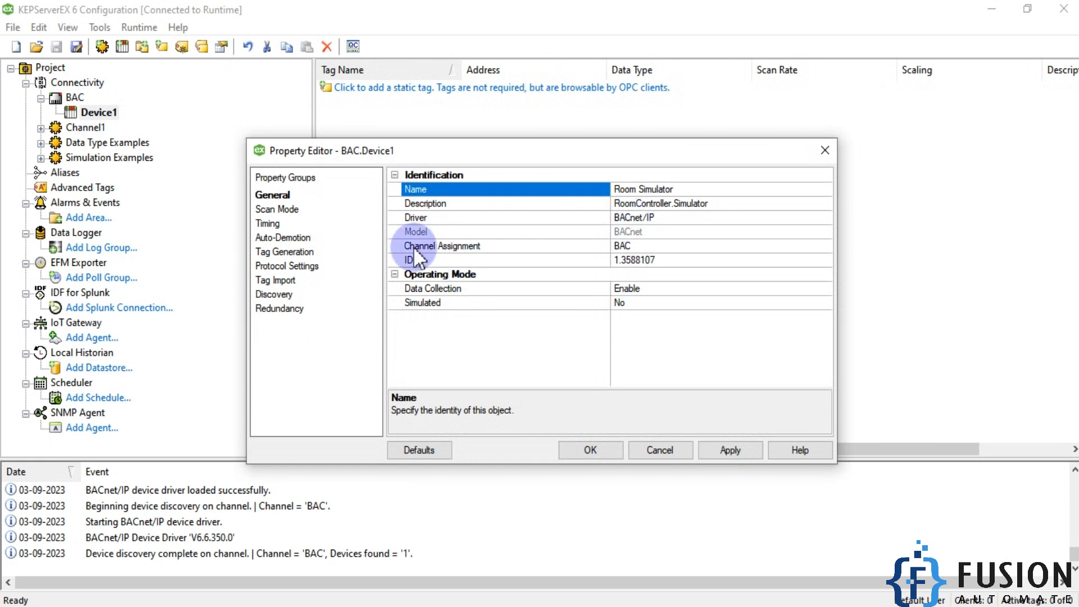
- Enable all BACnet object types for the device's tag import and apply the property changes
click(275, 281)
click(634, 275)
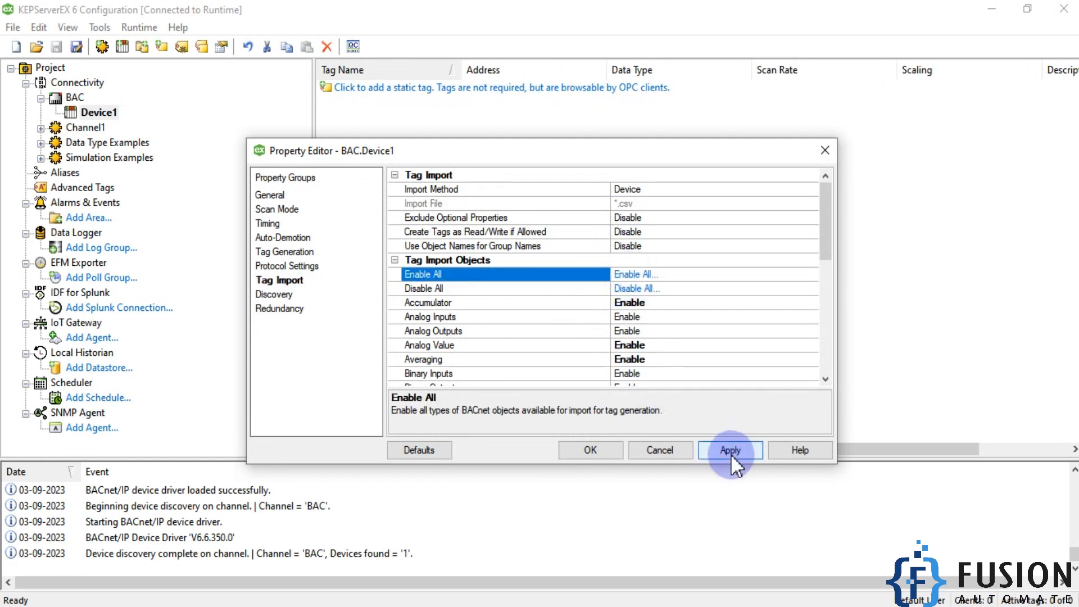
click(730, 450)
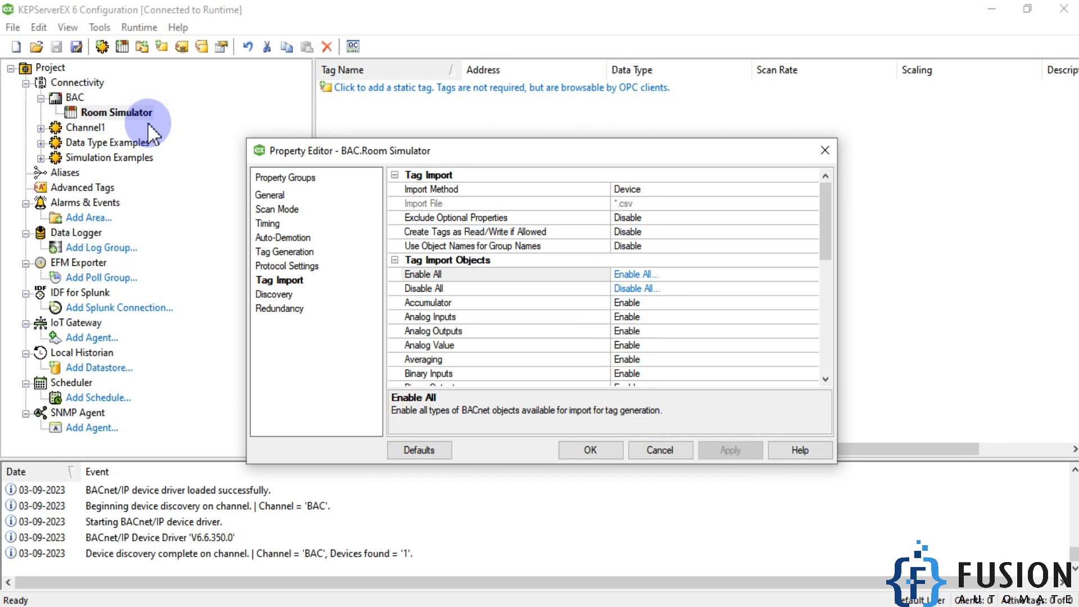
- Generate the Room Simulator tags automatically from the device, accept its properties and close device discovery
click(293, 252)
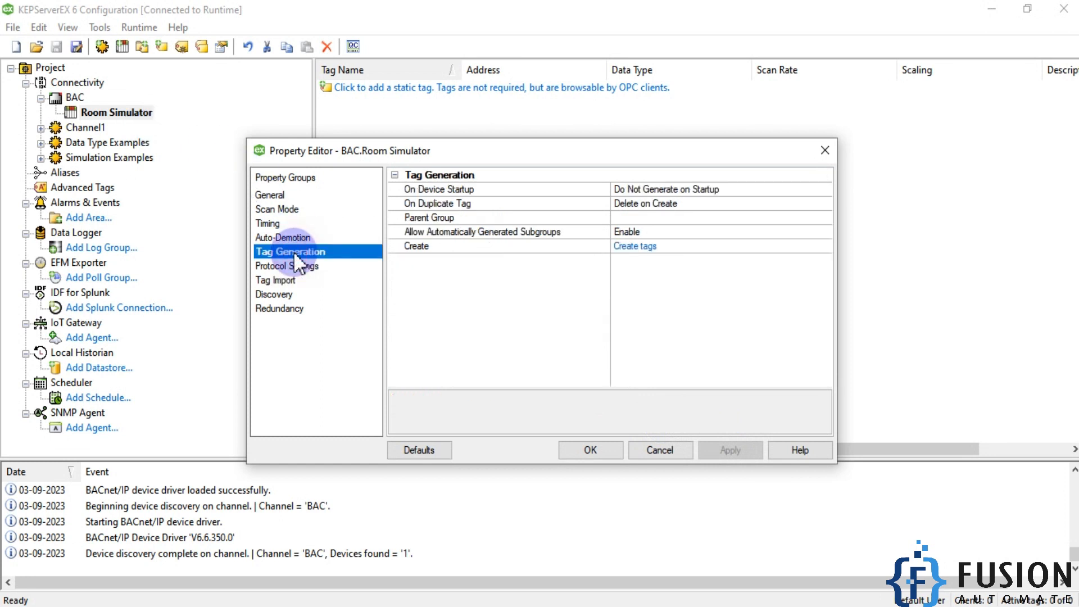
click(644, 248)
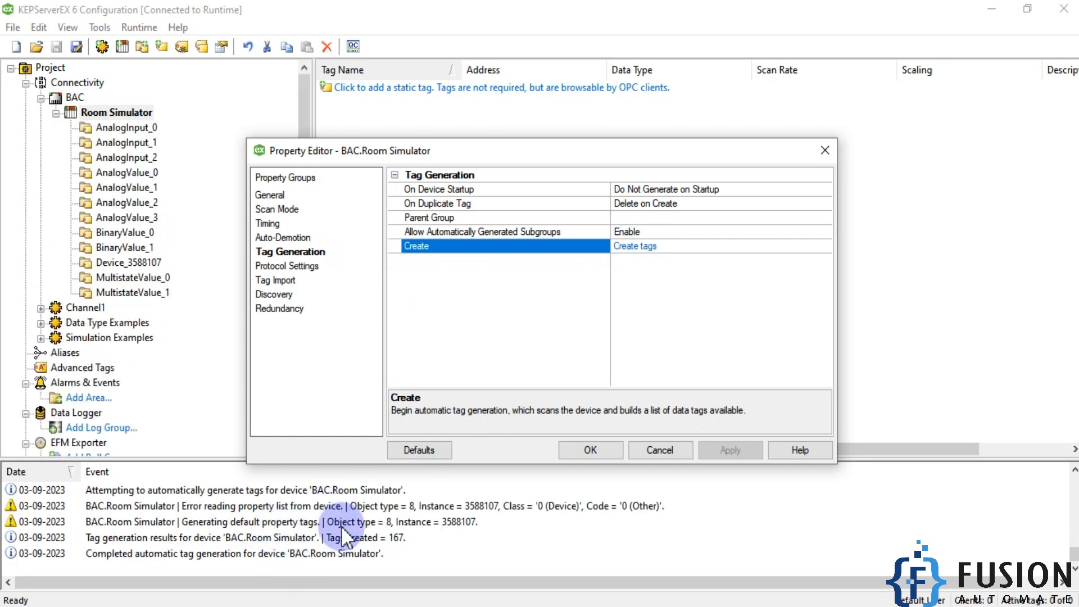
click(349, 606)
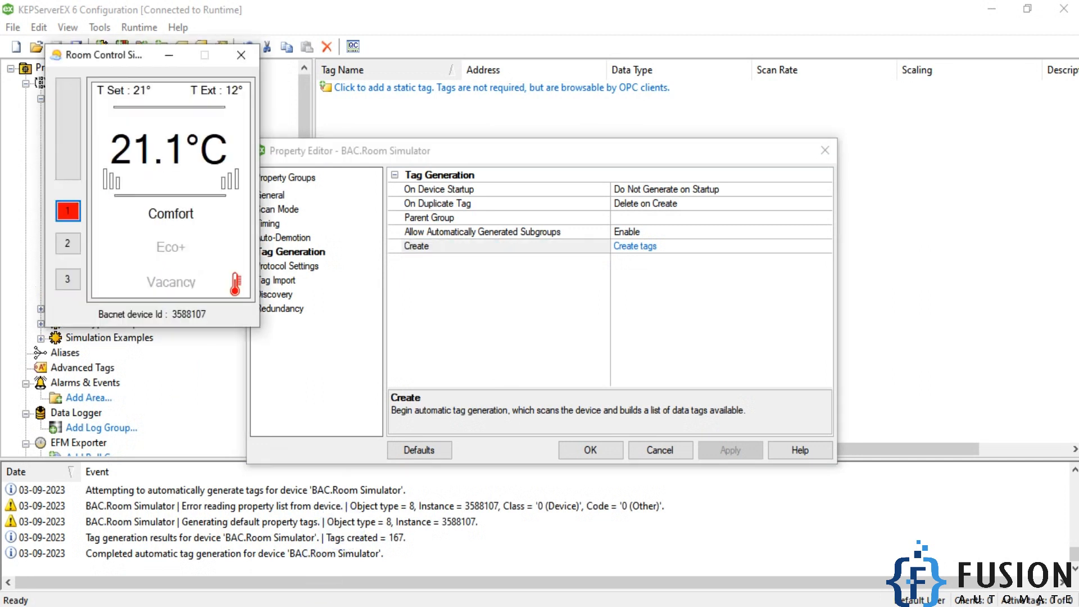
click(170, 57)
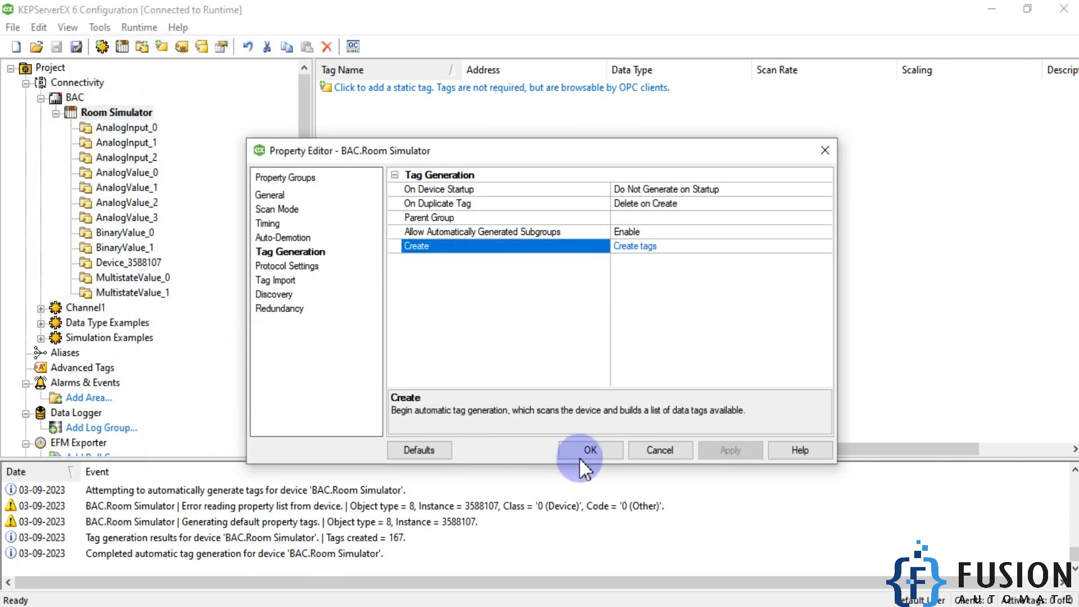
click(591, 450)
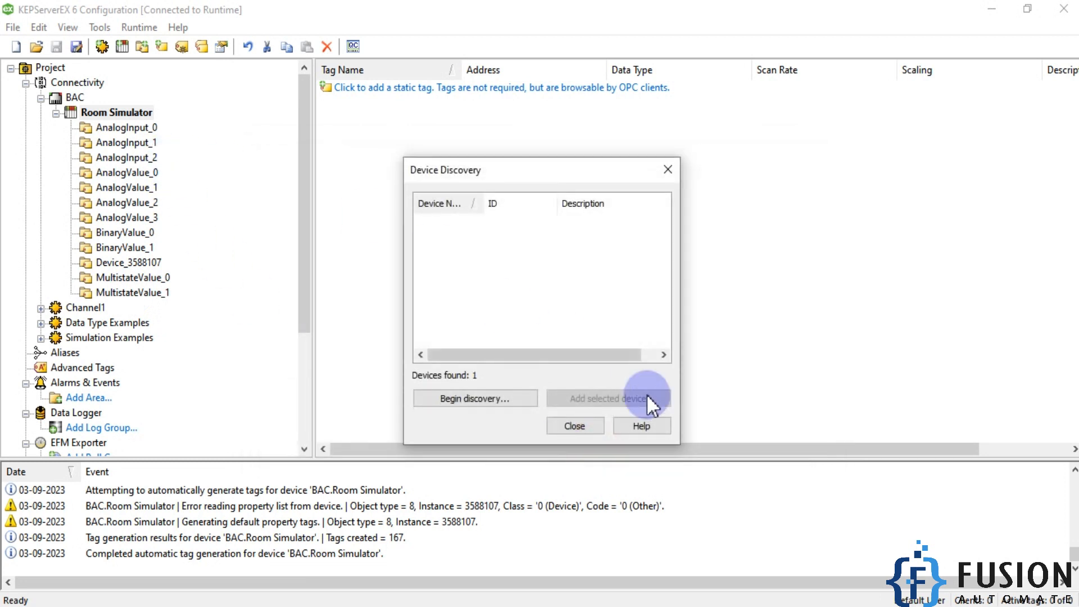
click(585, 425)
- Examine the tags generated in the AnalogInput_0 group of Room Simulator
click(129, 128)
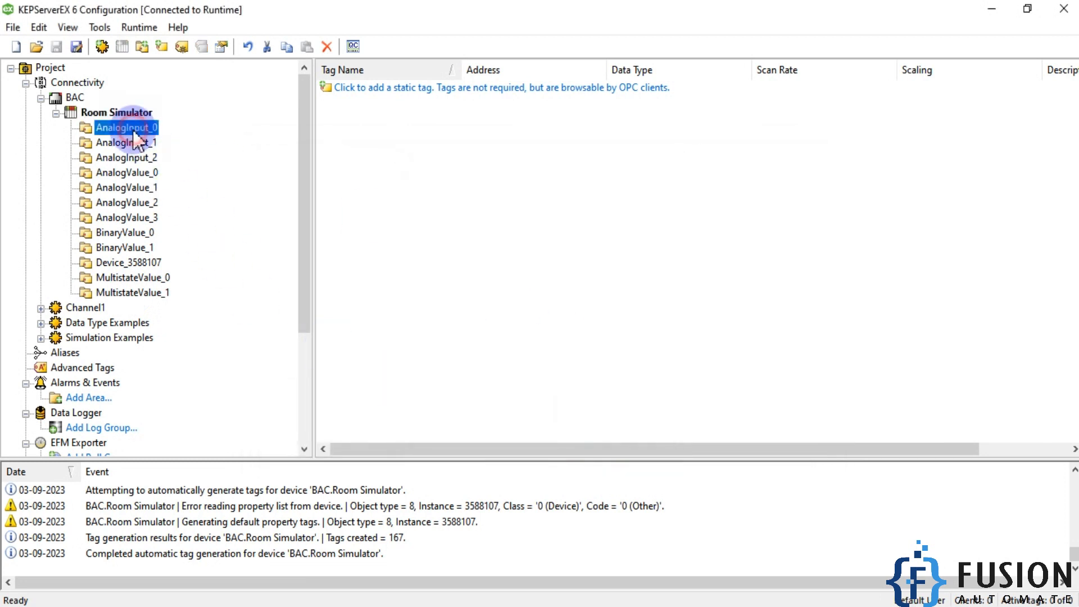
click(363, 183)
drag(411, 304, 360, 85)
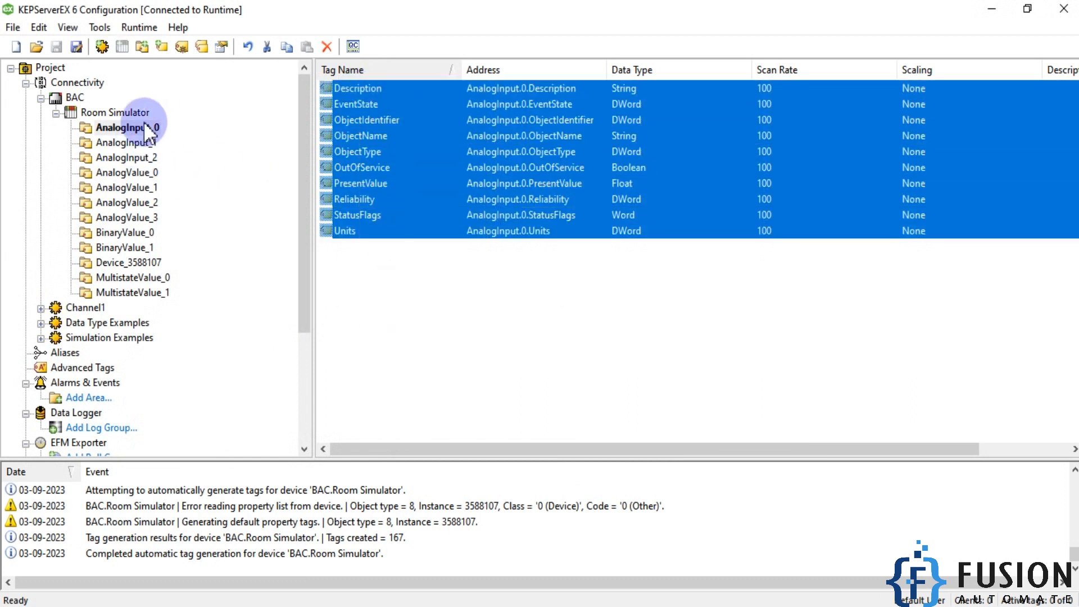
click(407, 258)
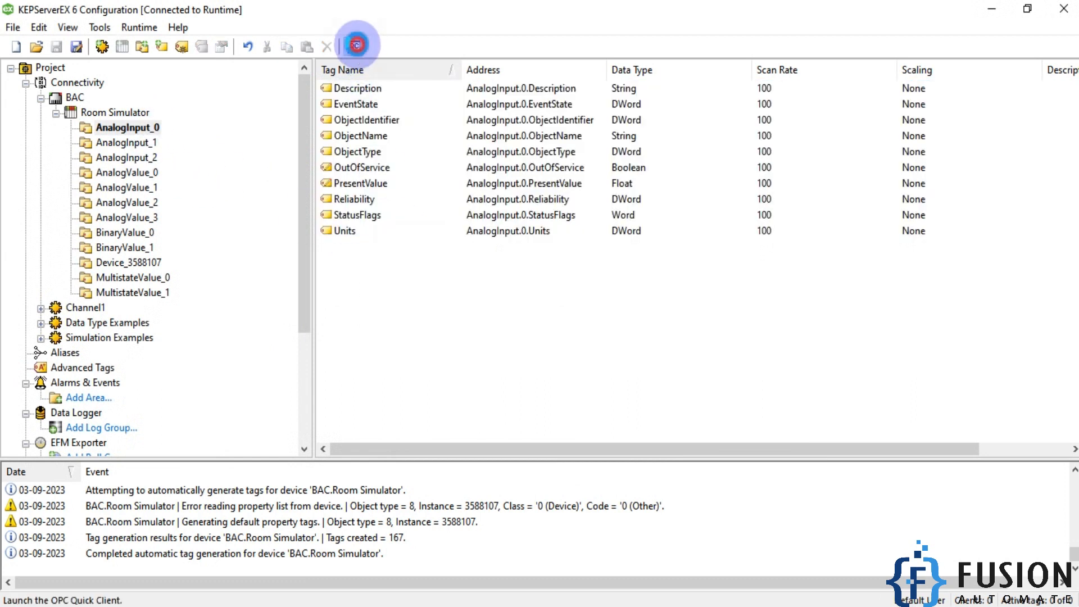
- Launch OPC Quick Client and examine the Description, ObjectName and PresentValue of the Room Simulator's AnalogInput_0 group
click(353, 46)
drag(684, 69, 557, 169)
click(444, 349)
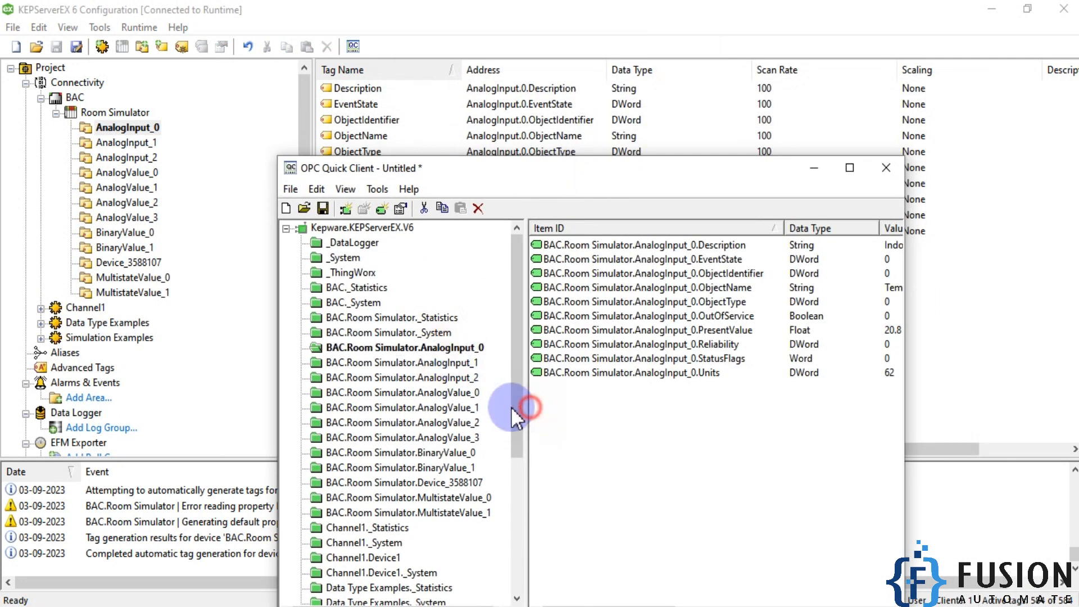
drag(529, 413, 387, 337)
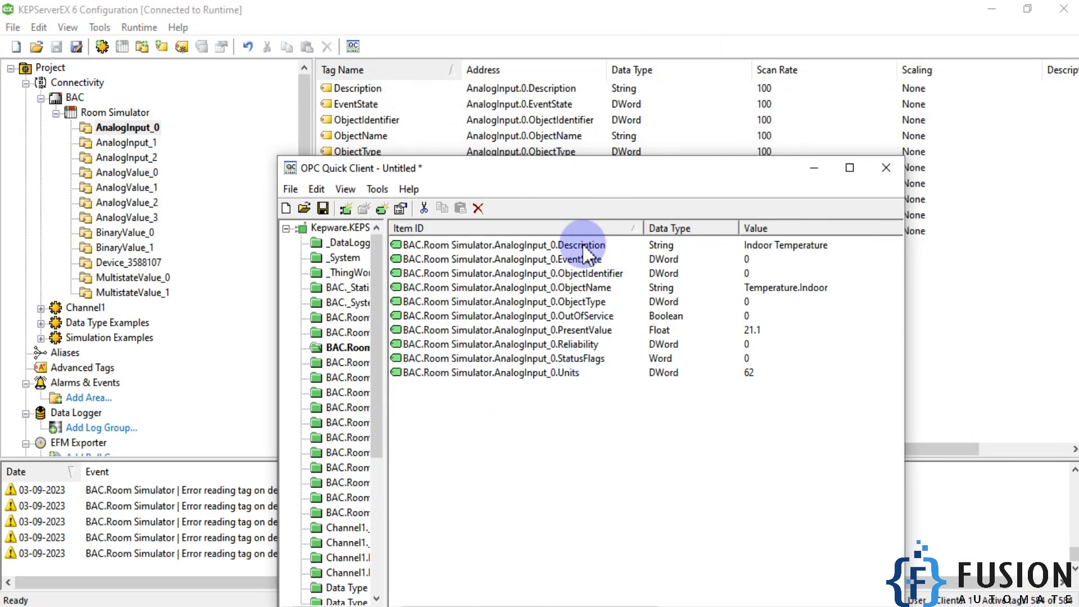
click(582, 245)
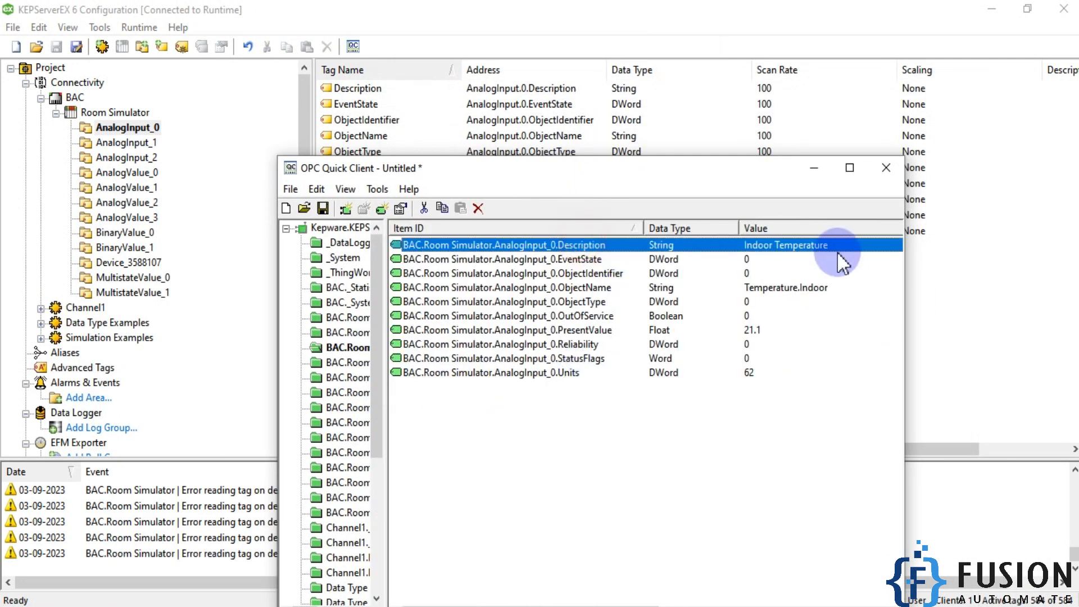
click(598, 291)
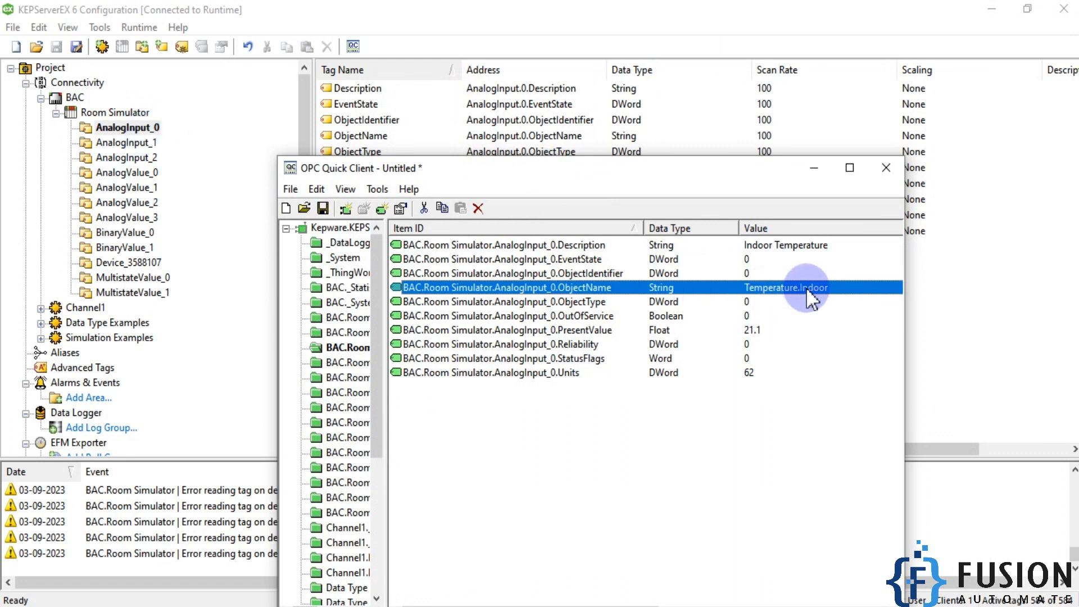
click(602, 330)
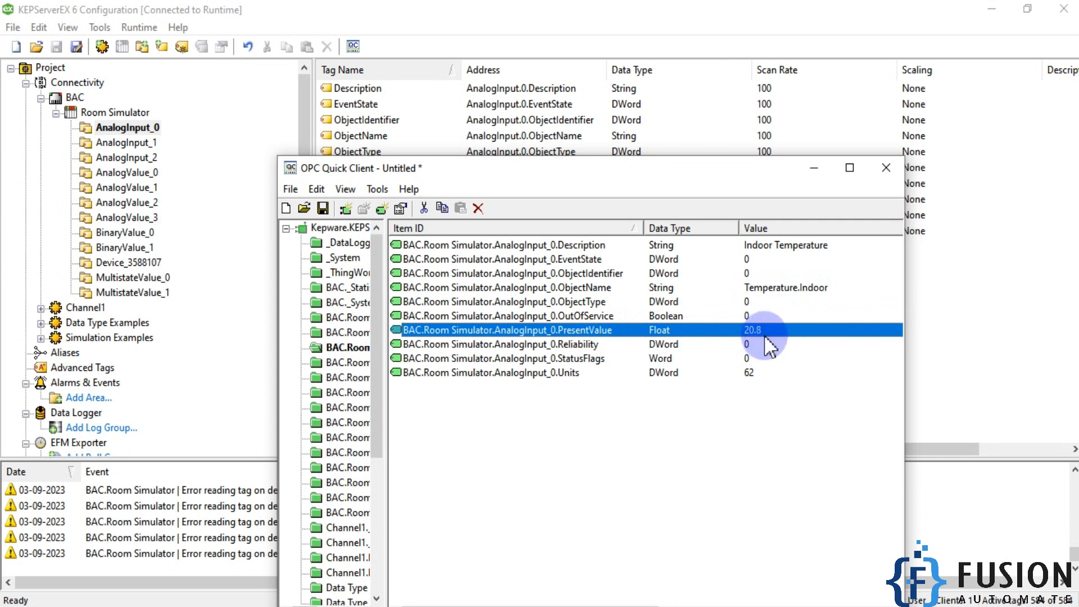
- Return to the server configuration and rename the AnalogInput_0 tag group as Indoor Temperature
click(131, 127)
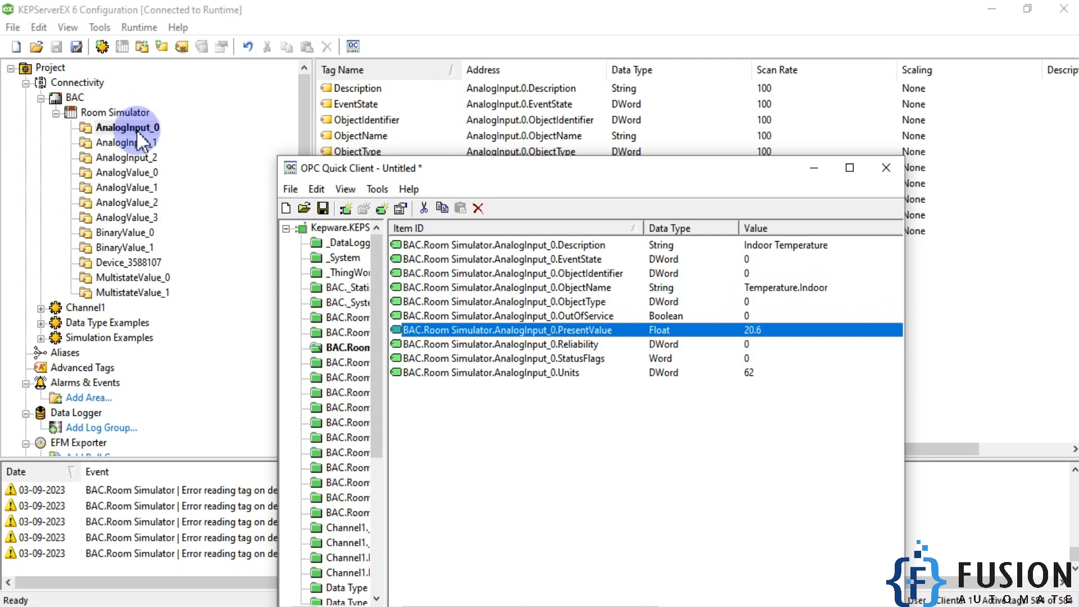
right_click(137, 131)
click(258, 289)
text(Indoor Temp)
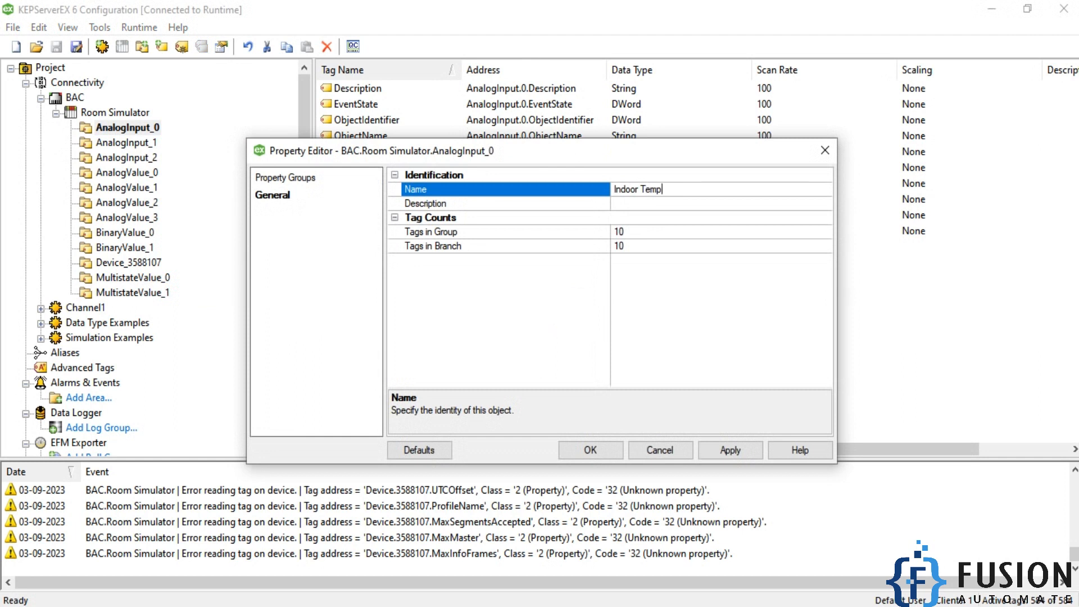
text(erature)
click(579, 315)
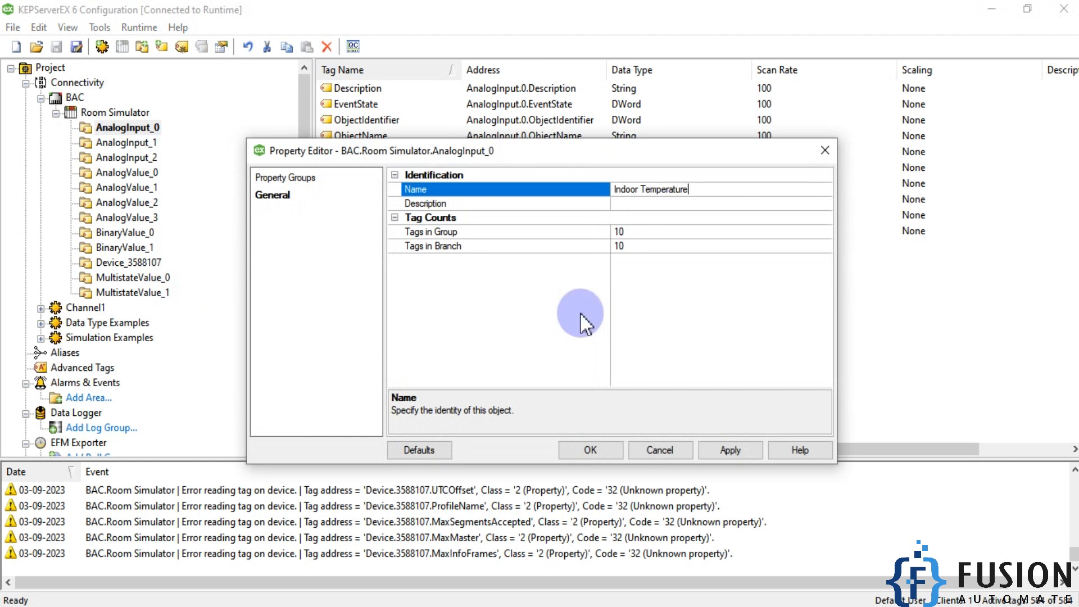
click(584, 449)
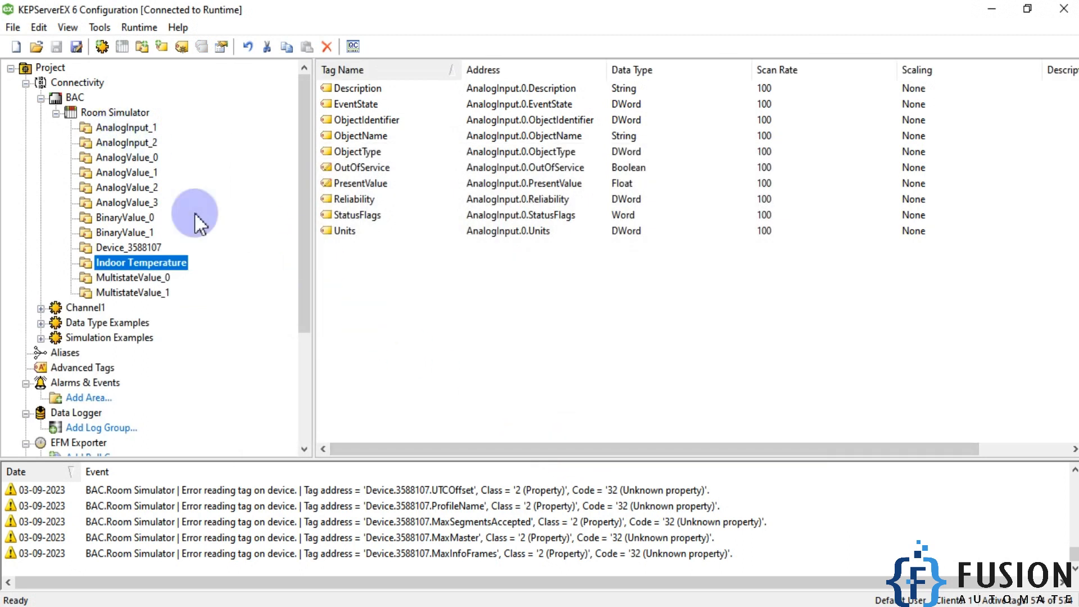
- Check the AnalogInput_1 description in OPC Quick Client and rename that tag group in the server configuration as Water Temperature
click(461, 606)
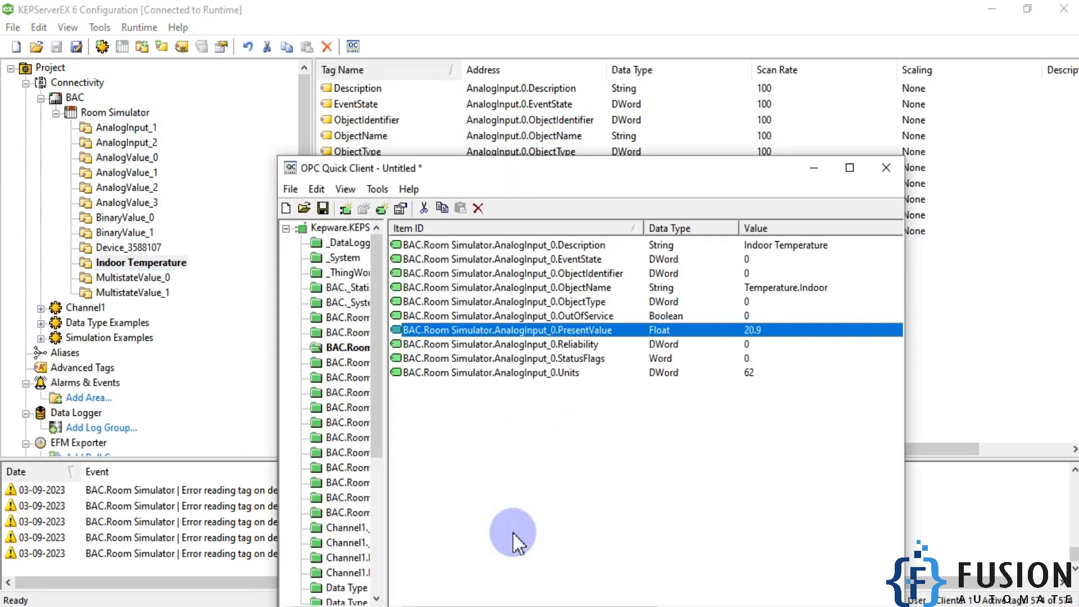
click(345, 362)
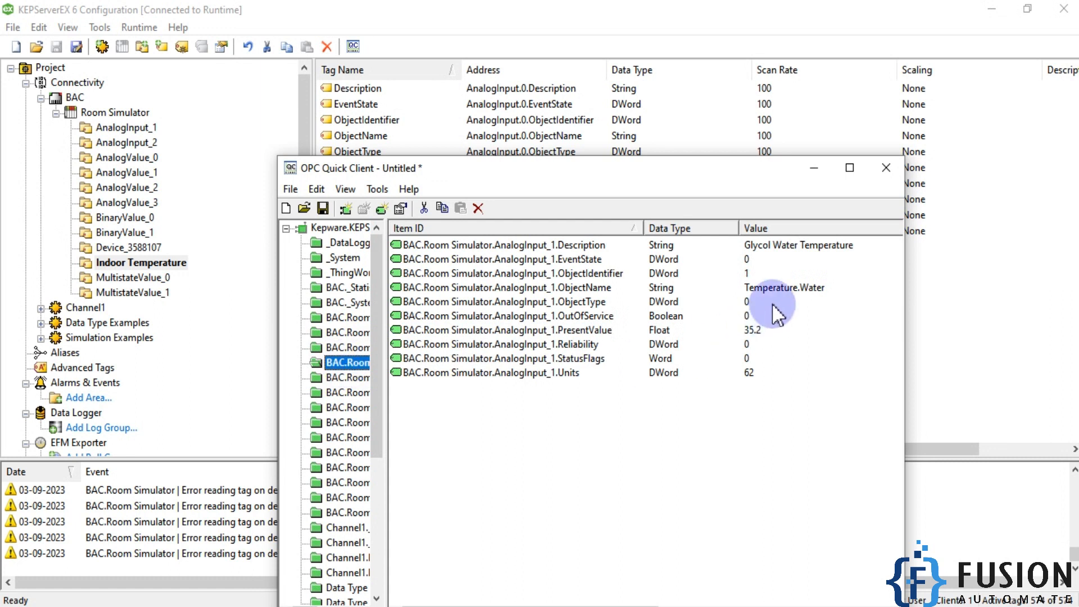
click(124, 127)
right_click(135, 127)
click(214, 285)
text(Water Temperatur)
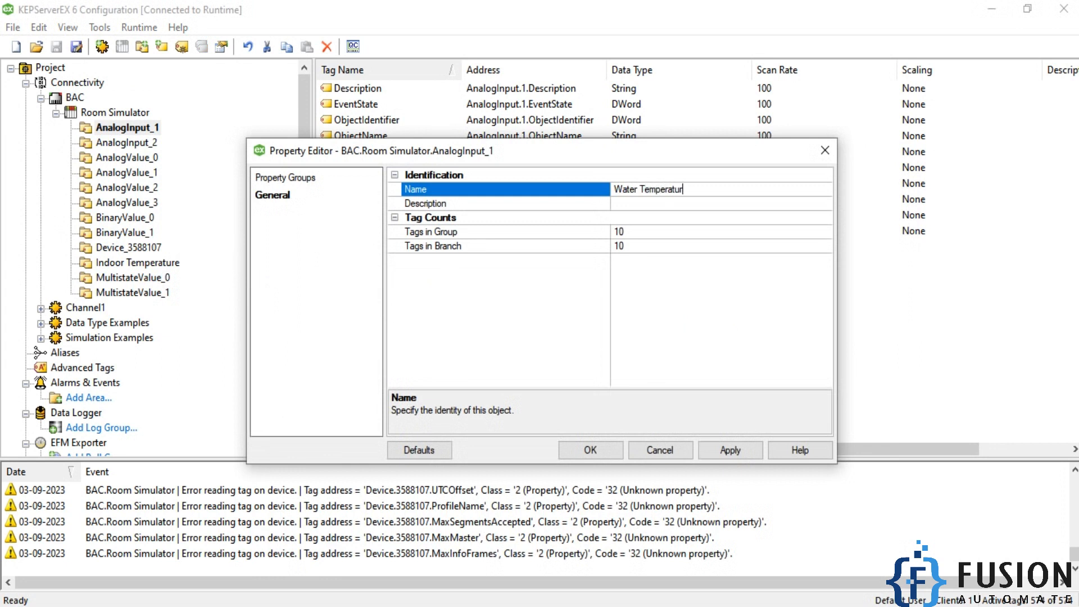
click(590, 449)
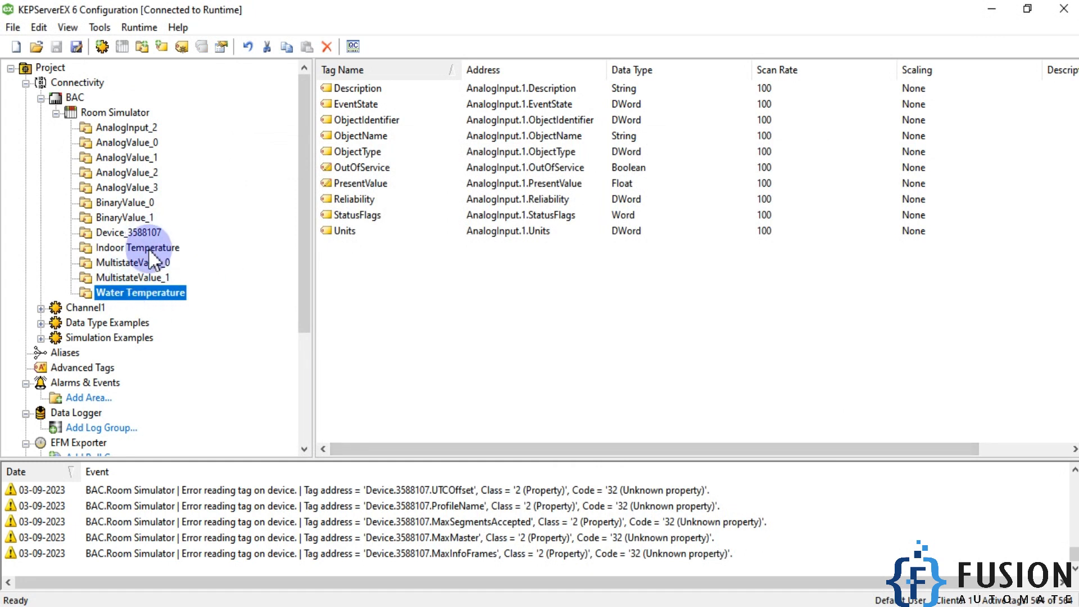
- Compare the tags in the Indoor Temperature and Water Temperature groups, including the indoor PresentValue tag
click(149, 249)
click(150, 293)
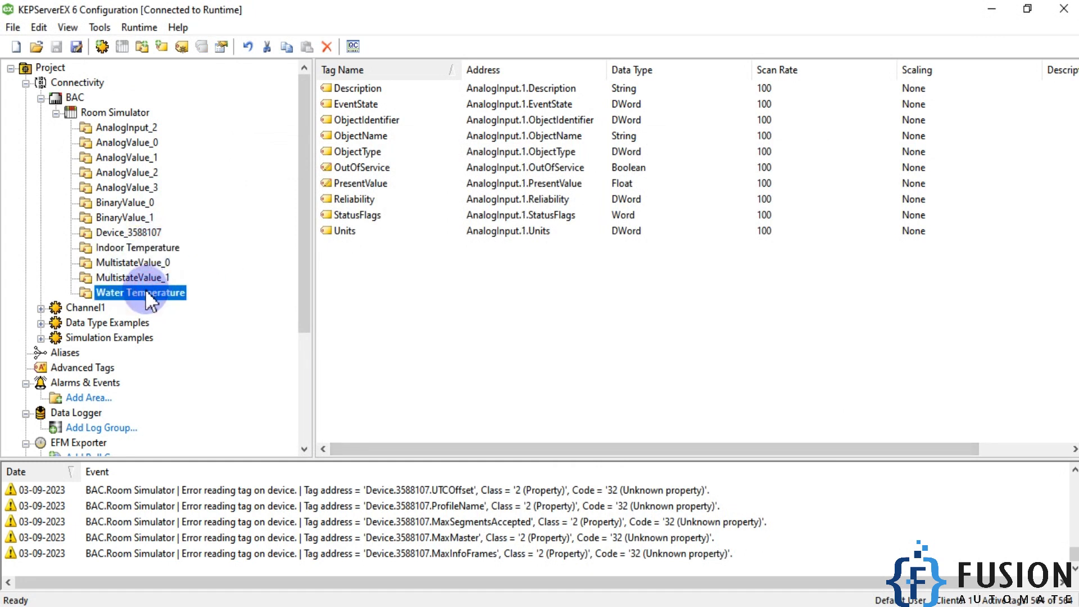
click(143, 249)
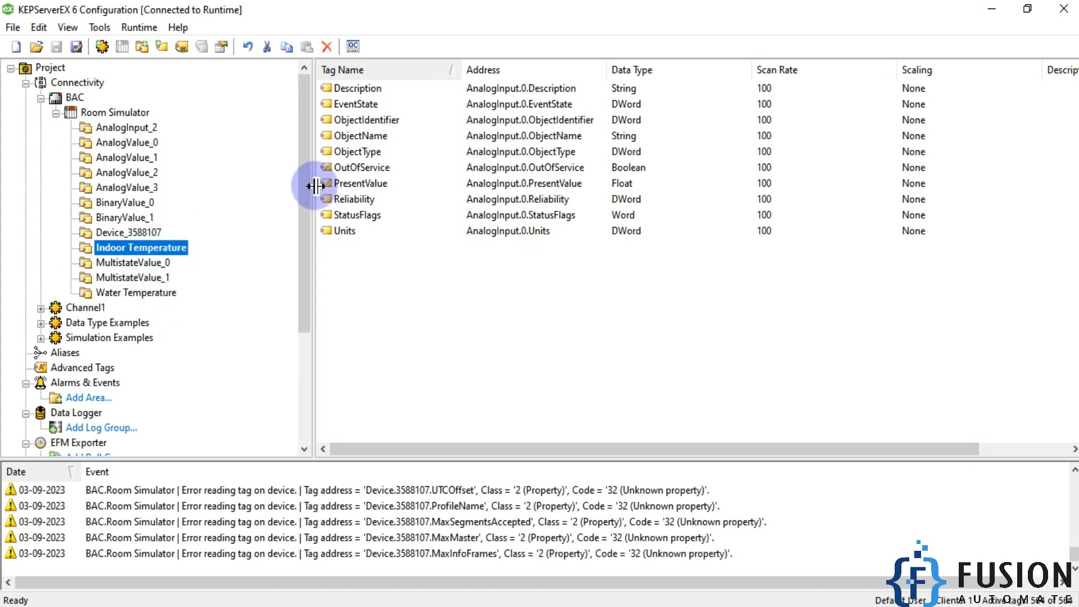
click(364, 183)
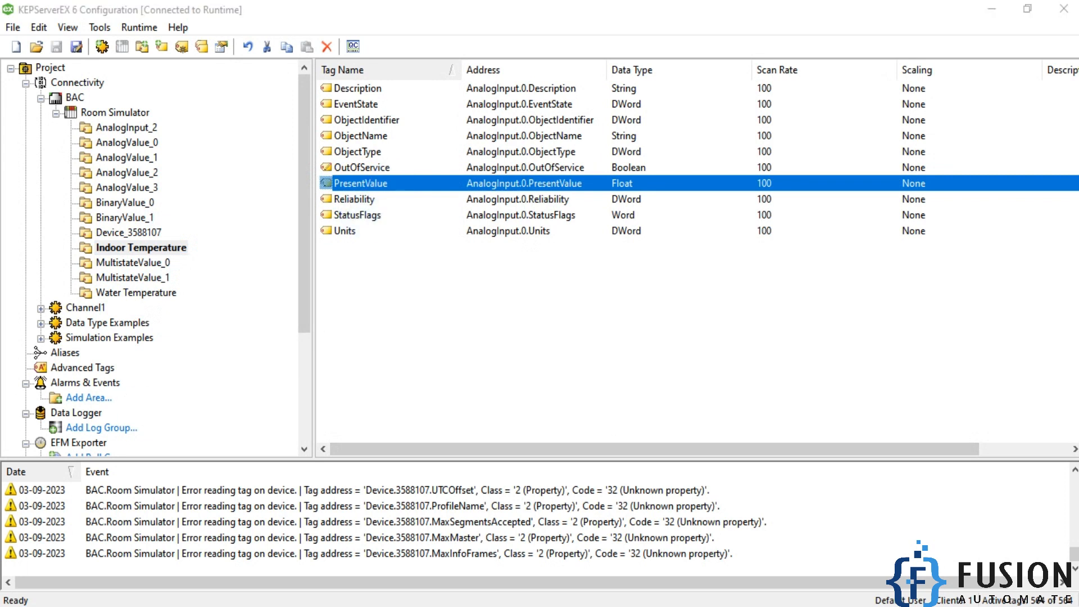
- Launch MQTT Explorer and connect to the saved Mosquitto broker at 127.0.0.1, port 1883
key(super)
text(mqtt)
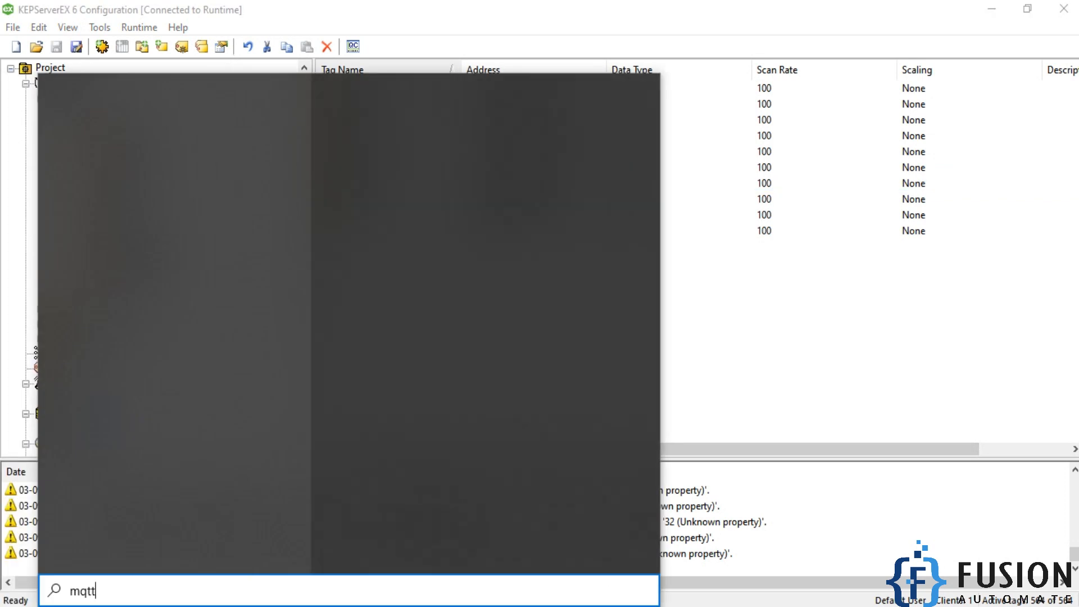
key(Return)
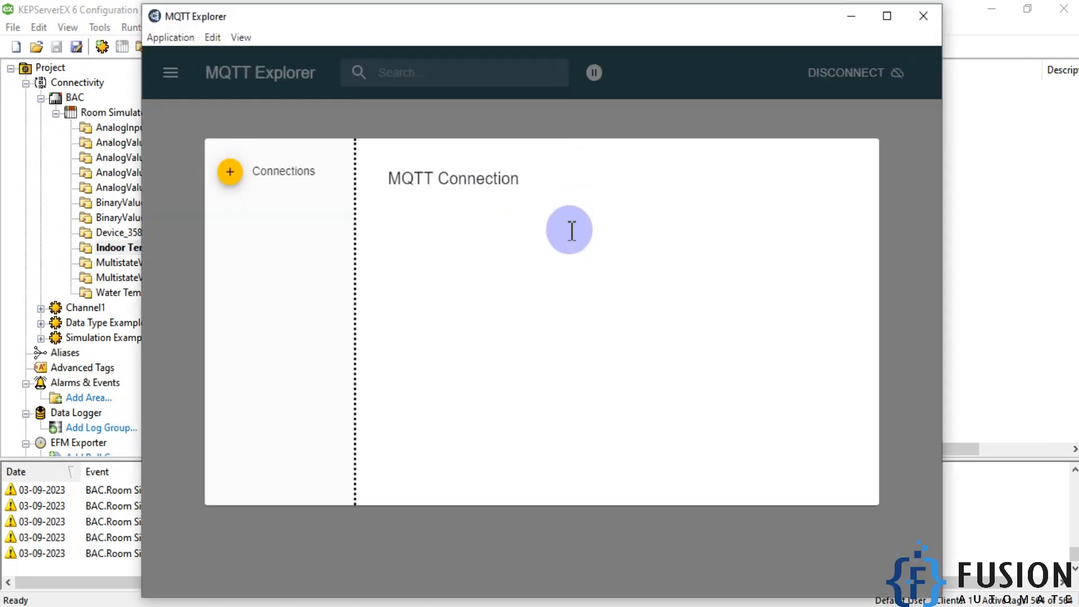
click(286, 278)
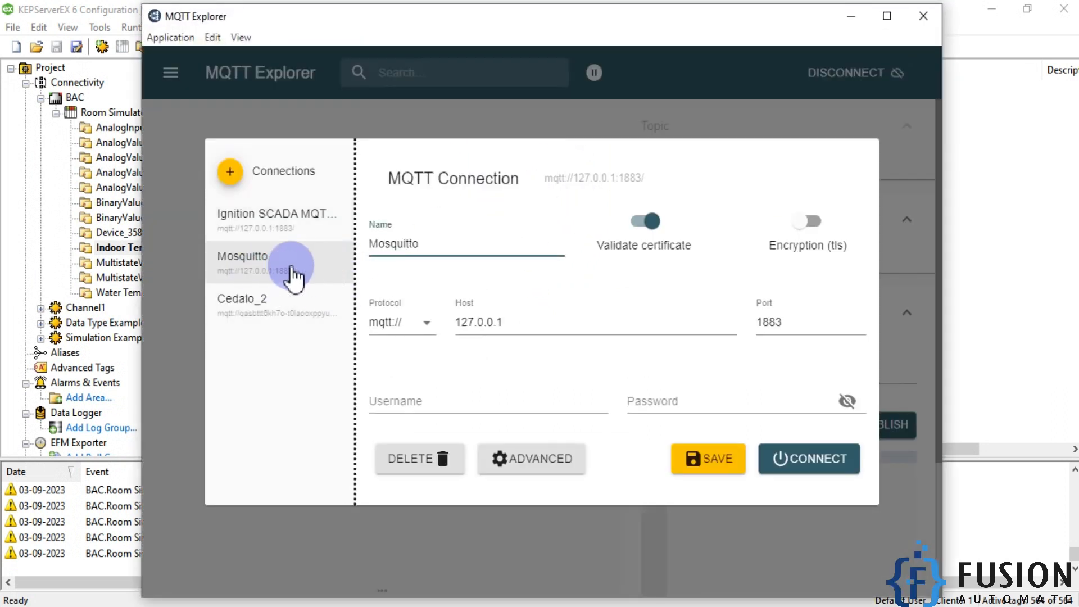
click(801, 469)
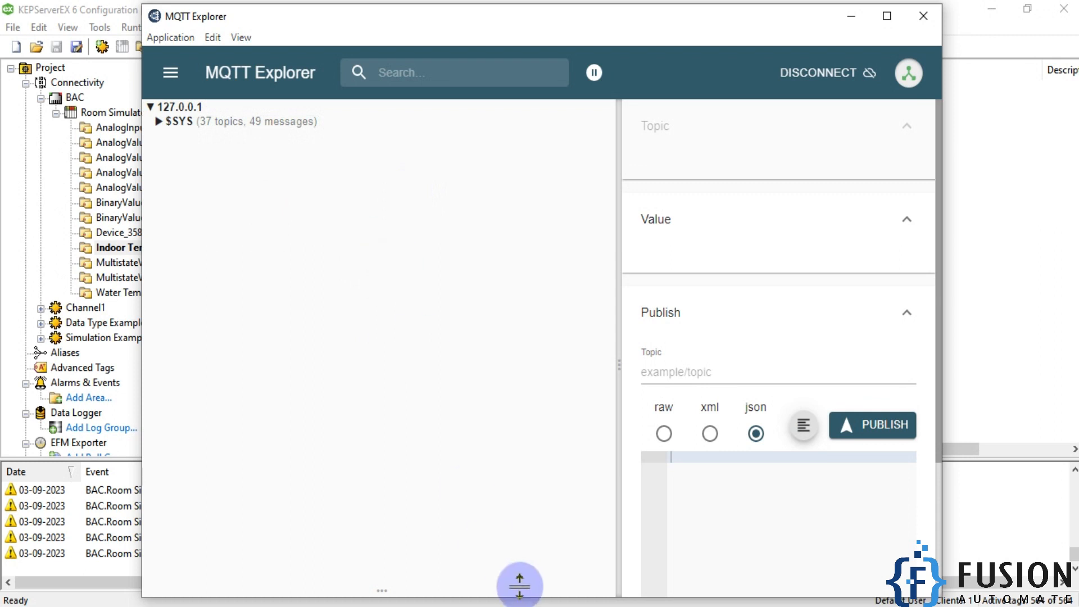
- Check the status of the mosquitto service in Task Manager and return to the server configuration
right_click(536, 606)
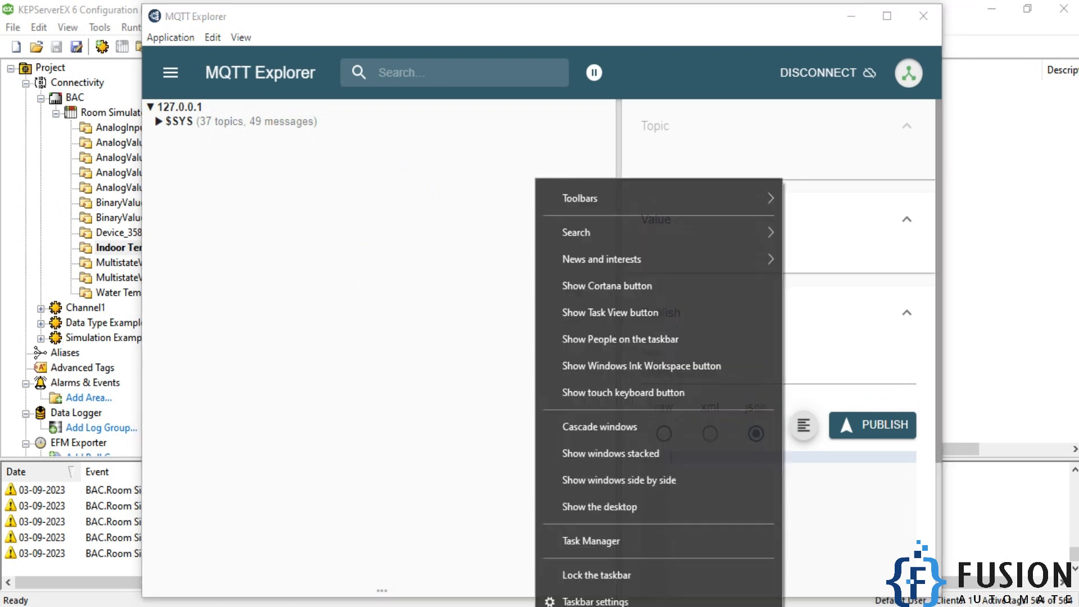
click(627, 546)
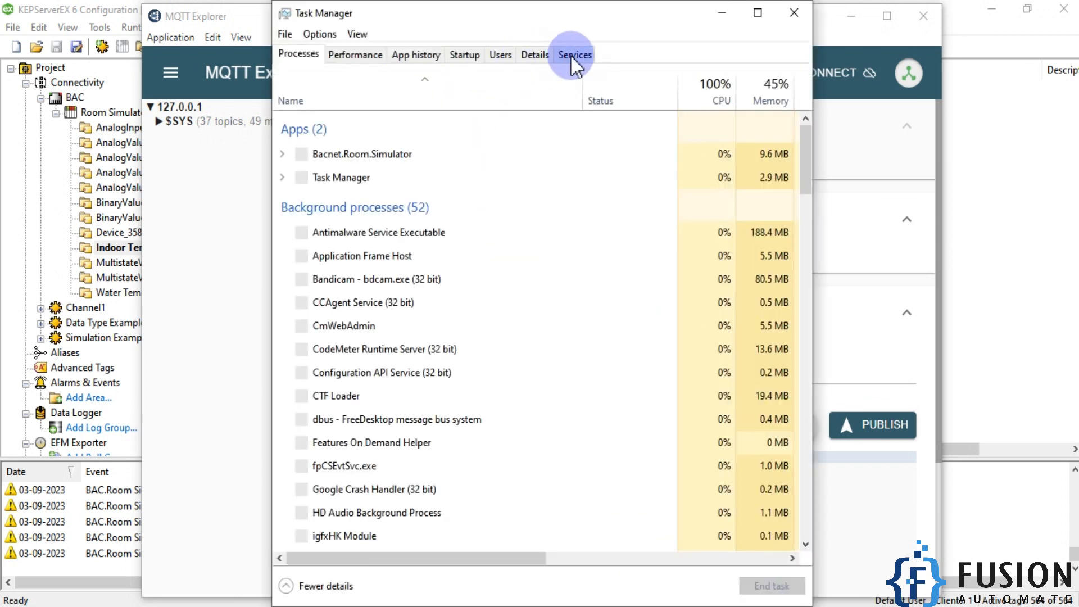
click(573, 54)
click(368, 308)
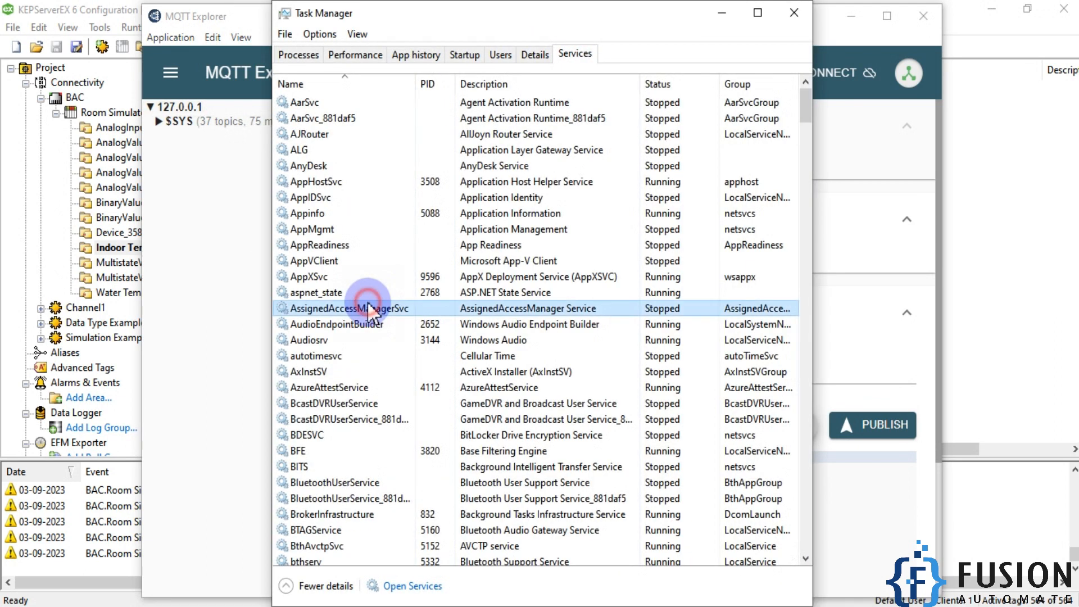
text(mo)
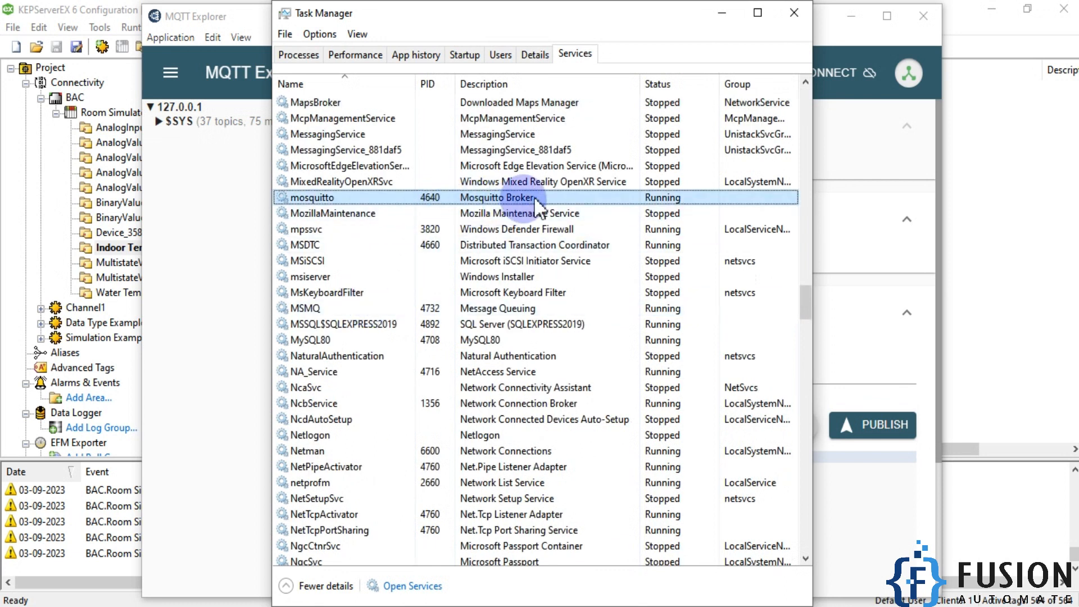
click(722, 12)
click(851, 17)
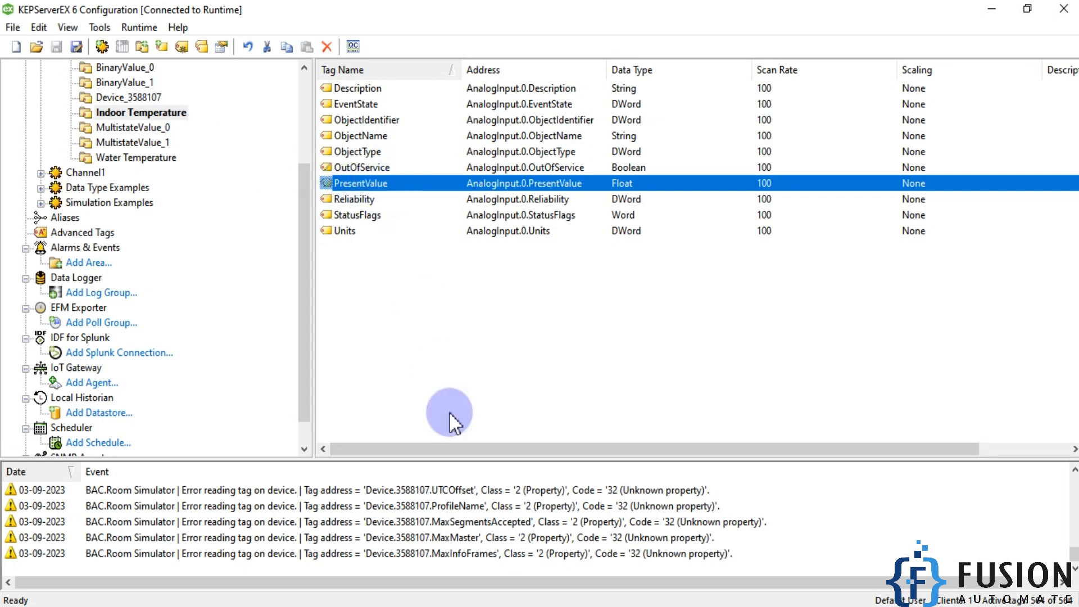
- View the topics on the 127.0.0.1 broker in MQTT Explorer and return to the Room Simulator tag groups
click(472, 606)
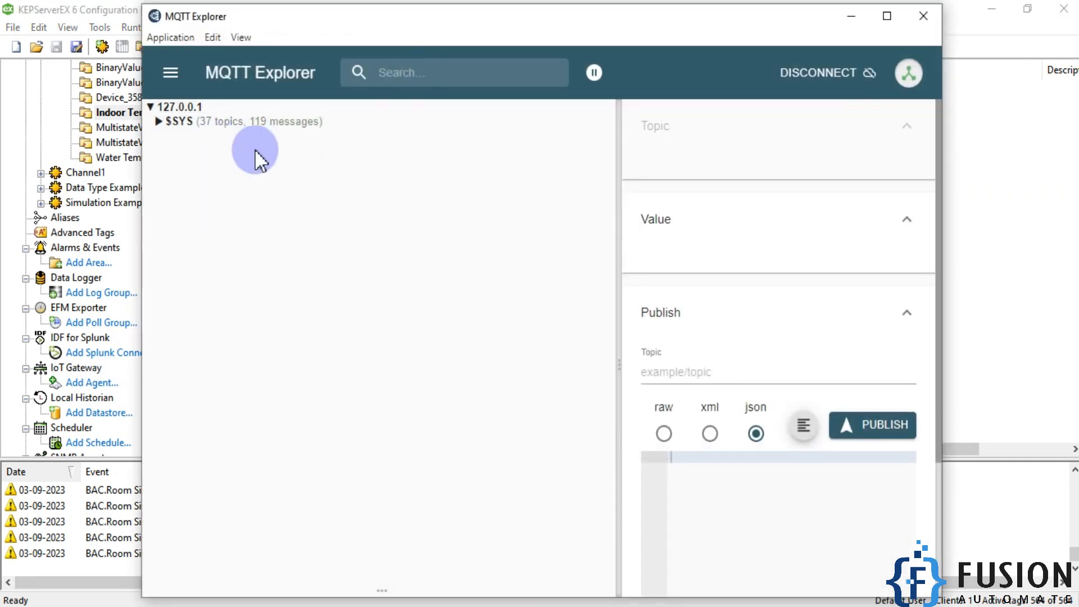
click(851, 16)
scroll(121, 169, up, 3)
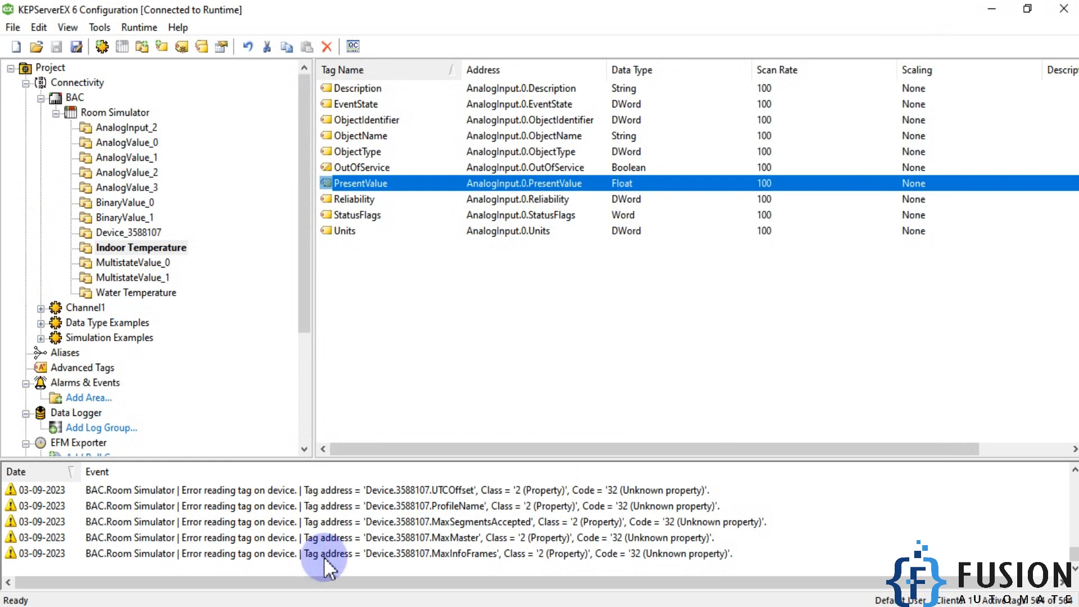
- Check the AnalogInput_2 description in OPC Quick Client and rename that tag group in the server configuration as Outdoor Temperature
click(323, 606)
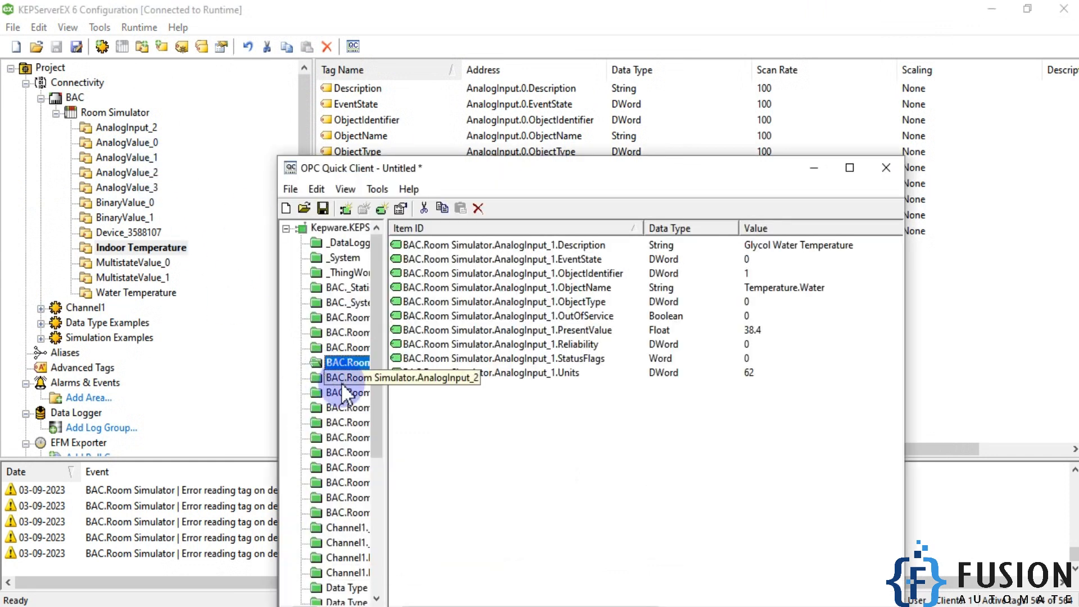
click(341, 380)
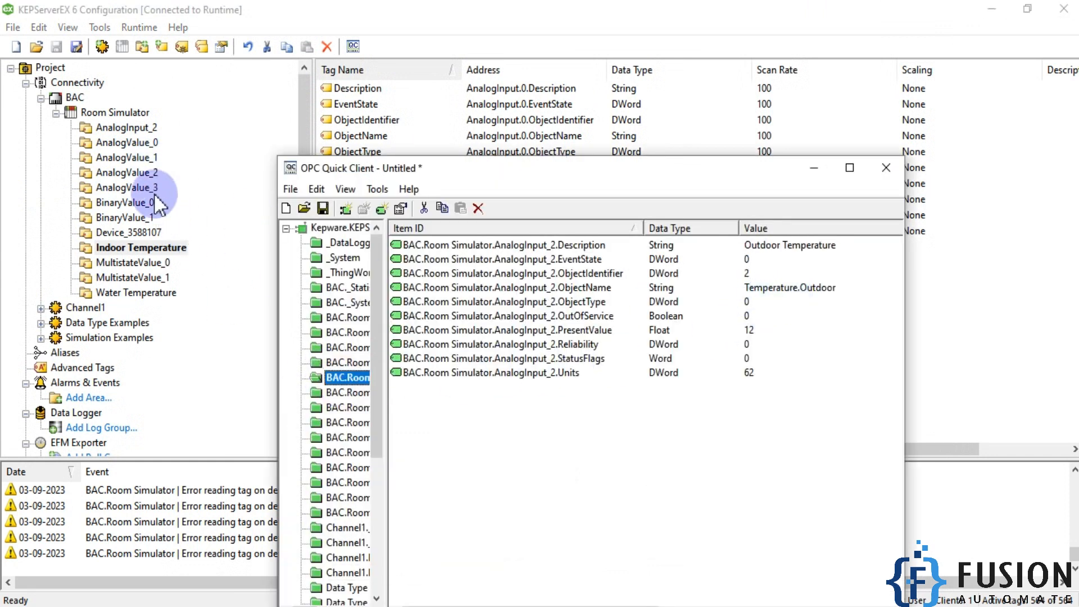
click(145, 128)
right_click(144, 128)
click(180, 279)
text(Outdoor Tempe)
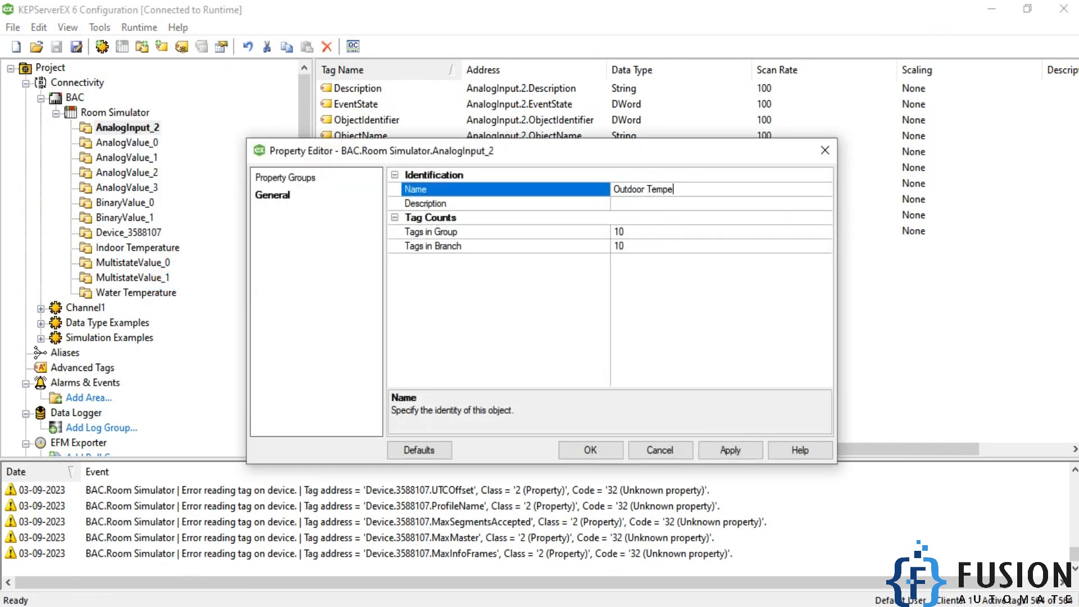
text(rature)
key(Return)
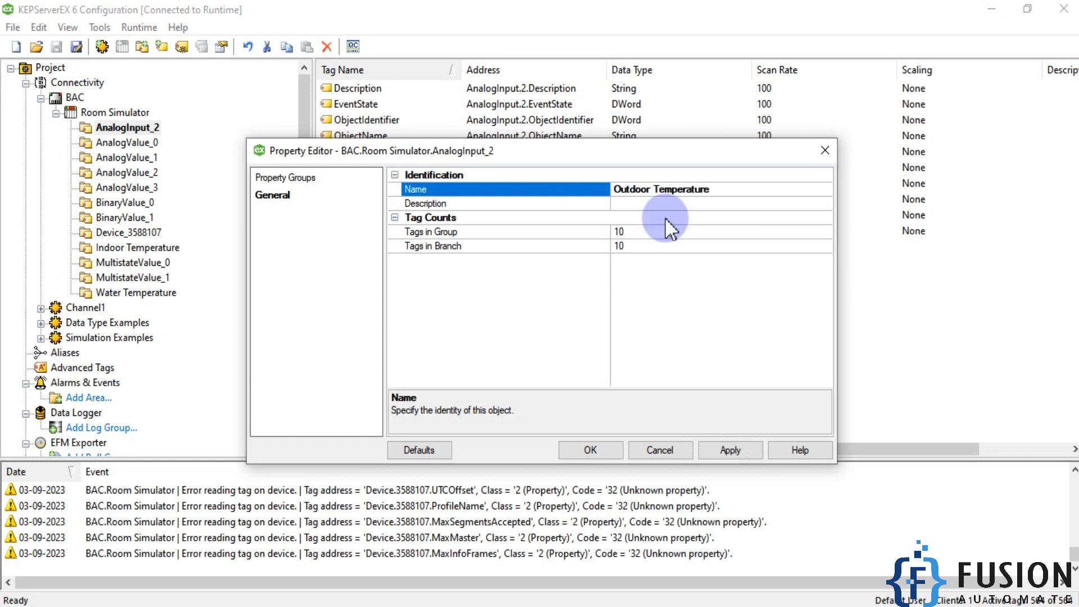
click(590, 450)
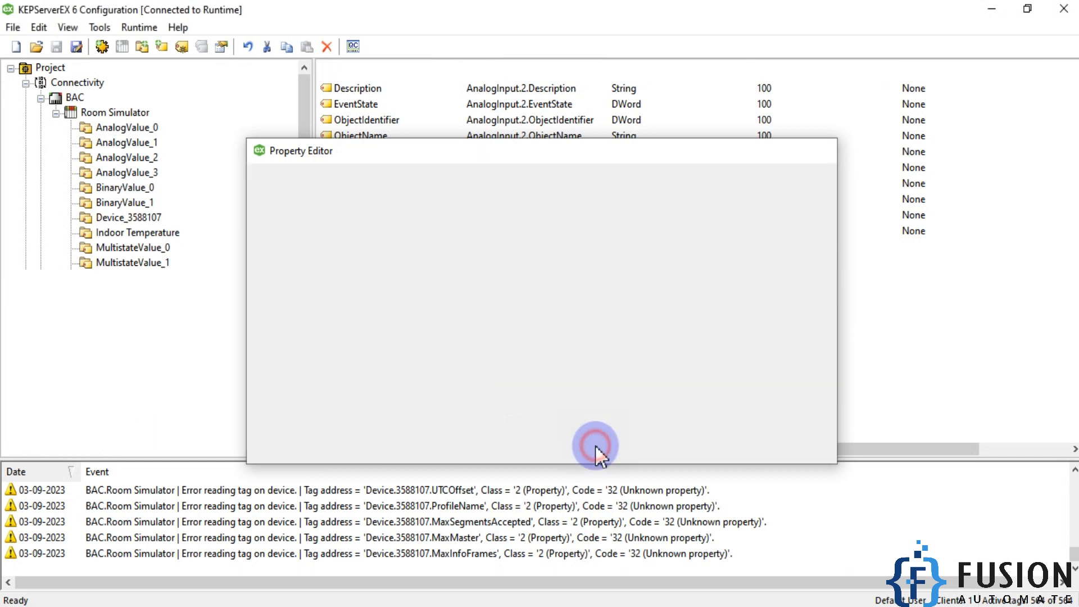
- Add an IoT Gateway agent named MQTT Agent of type MQTT Client and continue to its broker settings
scroll(149, 344, down, 3)
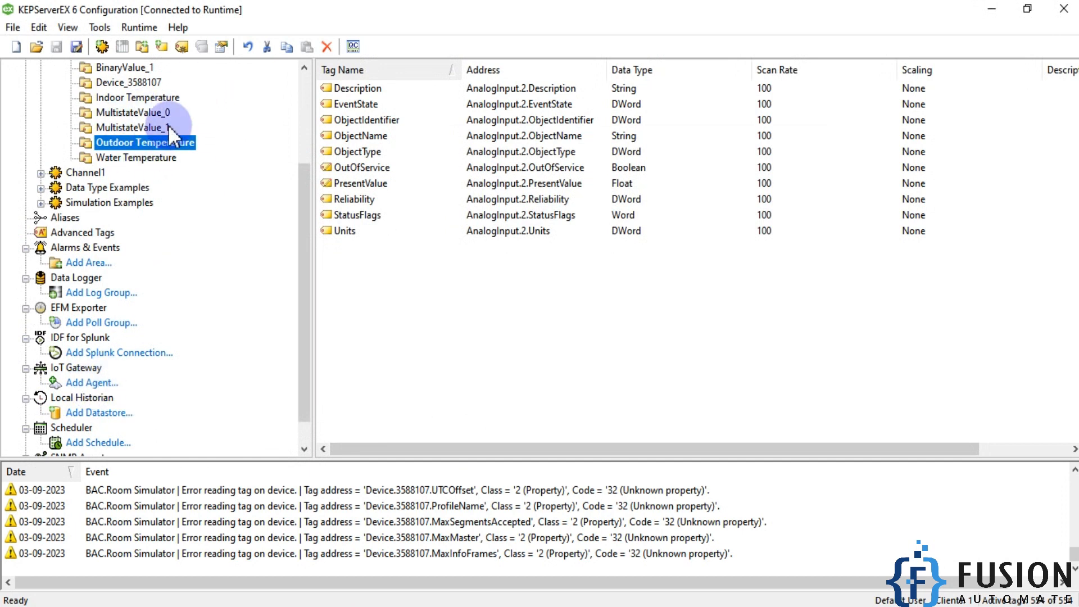
click(93, 382)
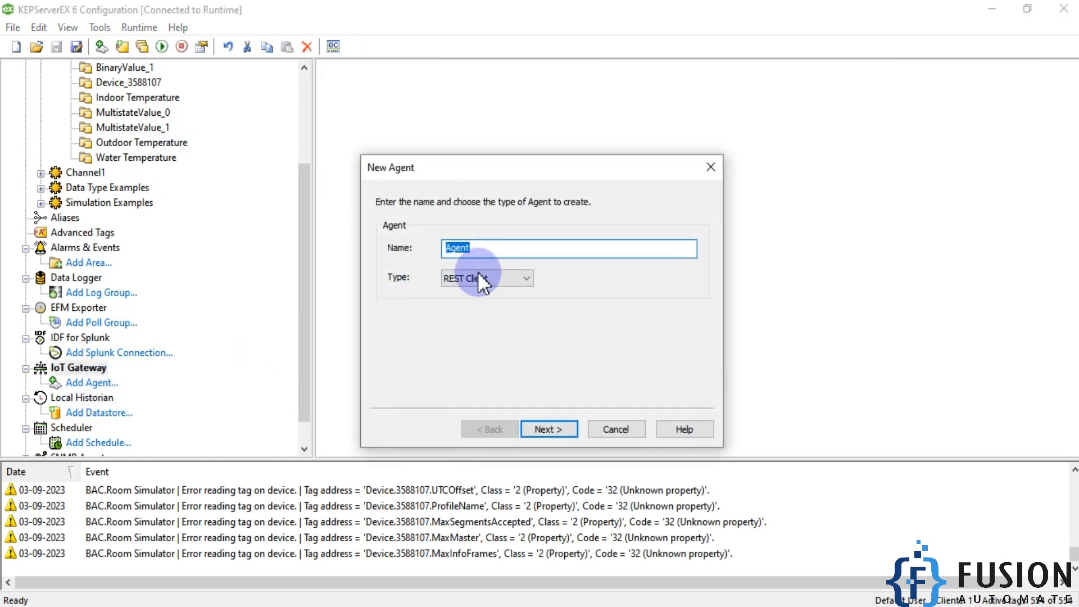
text(MQTT)
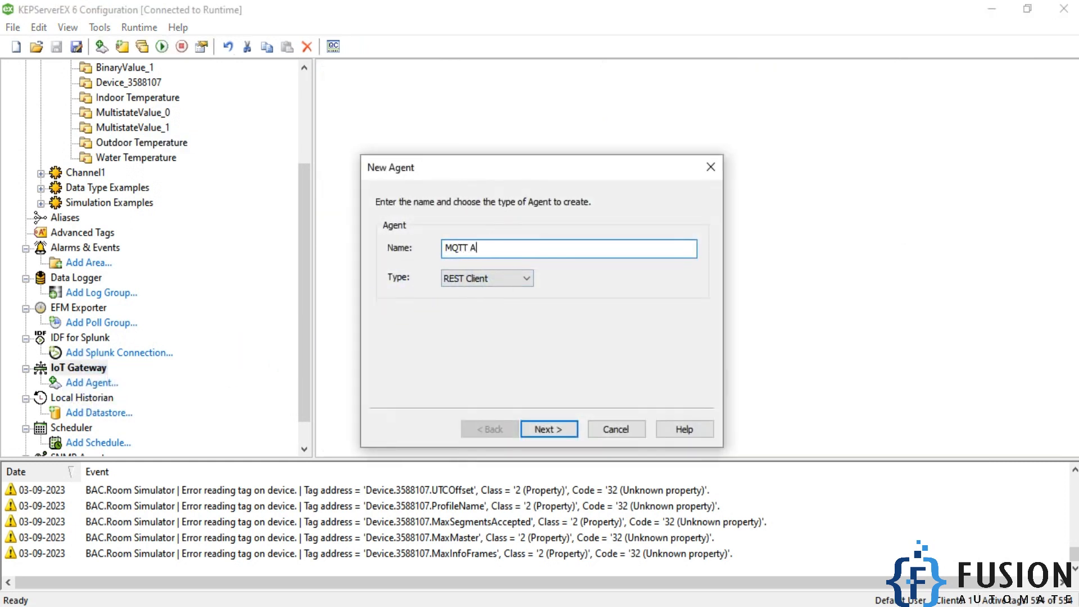
click(495, 278)
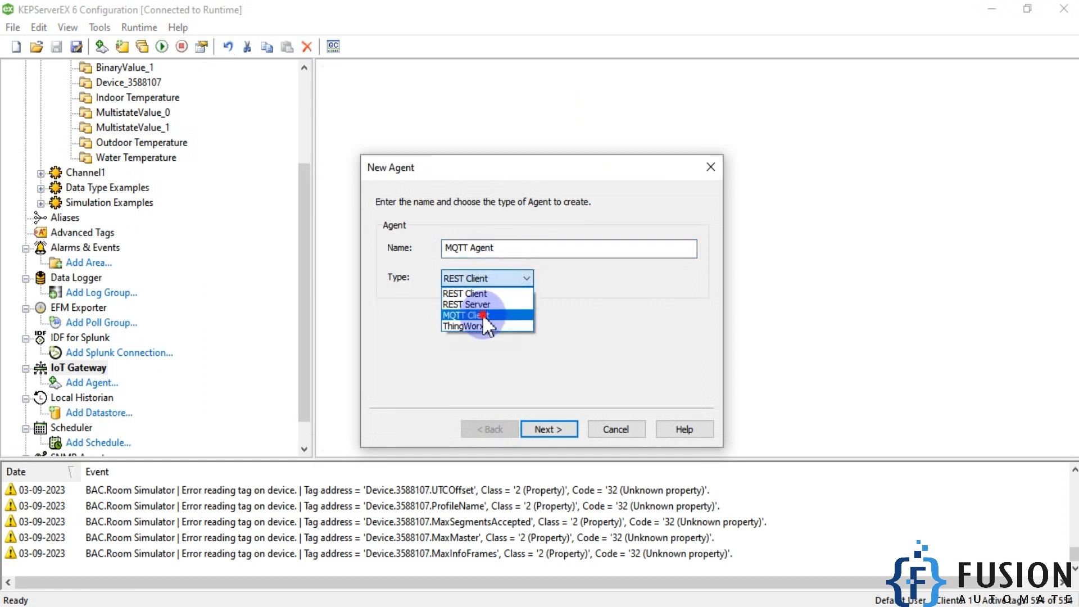
click(482, 314)
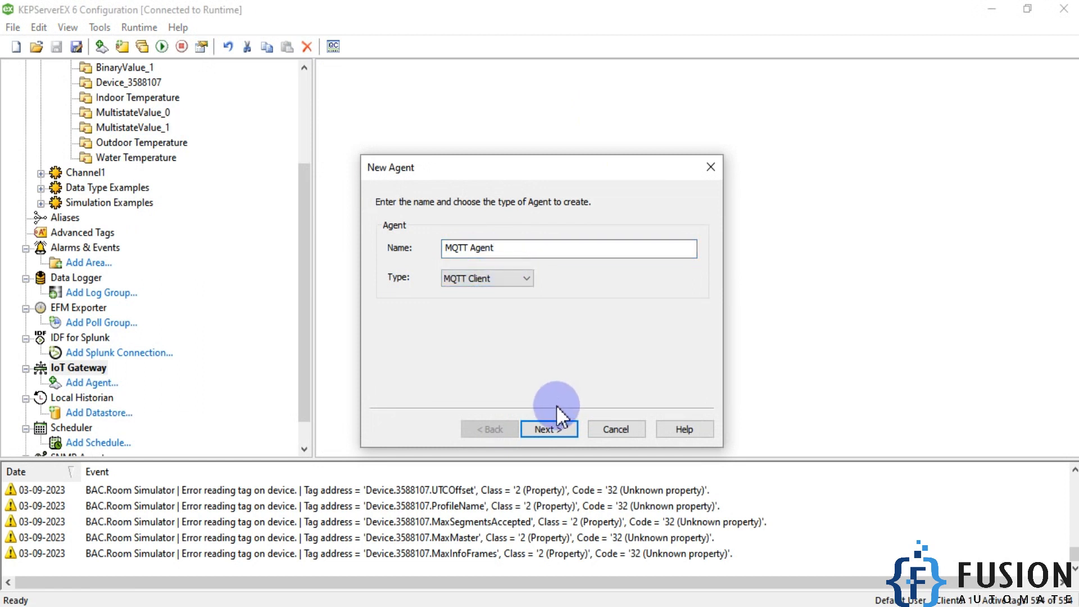
click(567, 430)
- Examine the default broker URL of the new MQTT agent
double_click(480, 227)
click(483, 226)
double_click(476, 227)
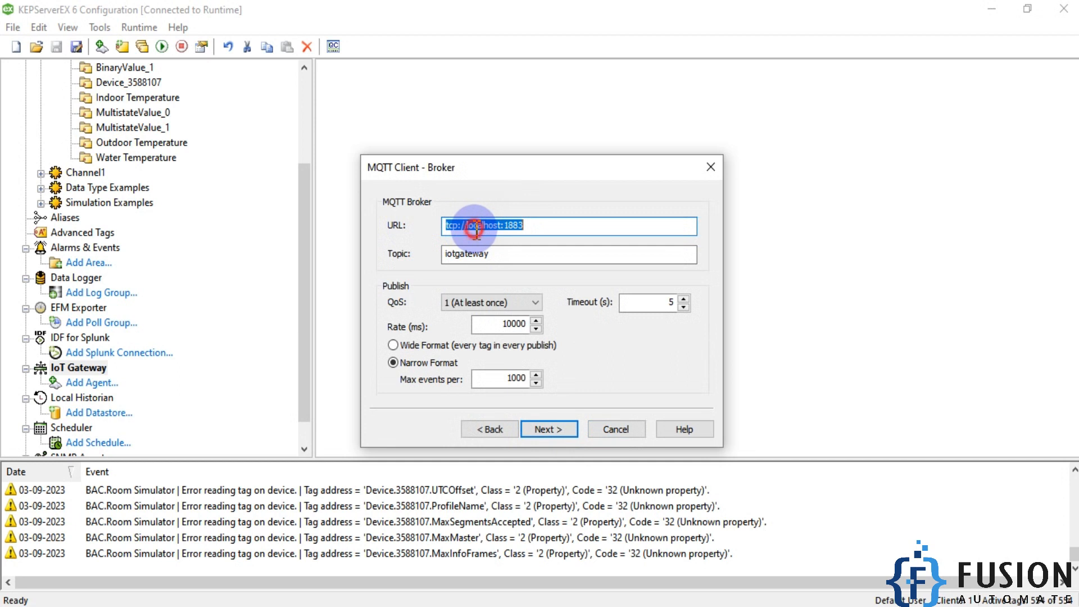
click(478, 227)
double_click(481, 226)
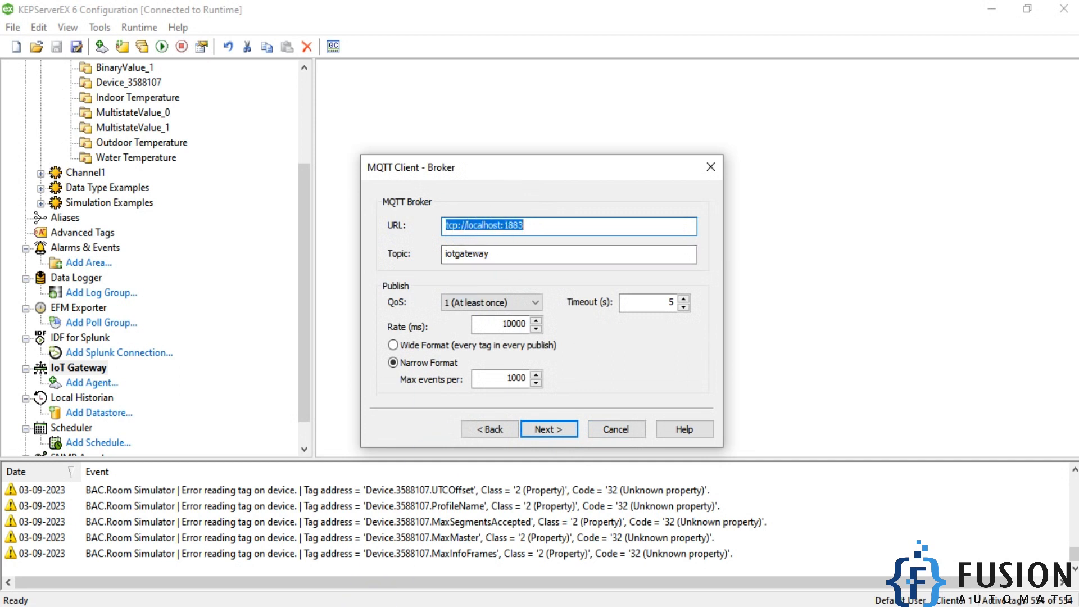
- Disconnect MQTT Explorer to view the Mosquitto connection's host and port, and compare them with the agent's broker URL
click(410, 605)
click(819, 96)
double_click(516, 335)
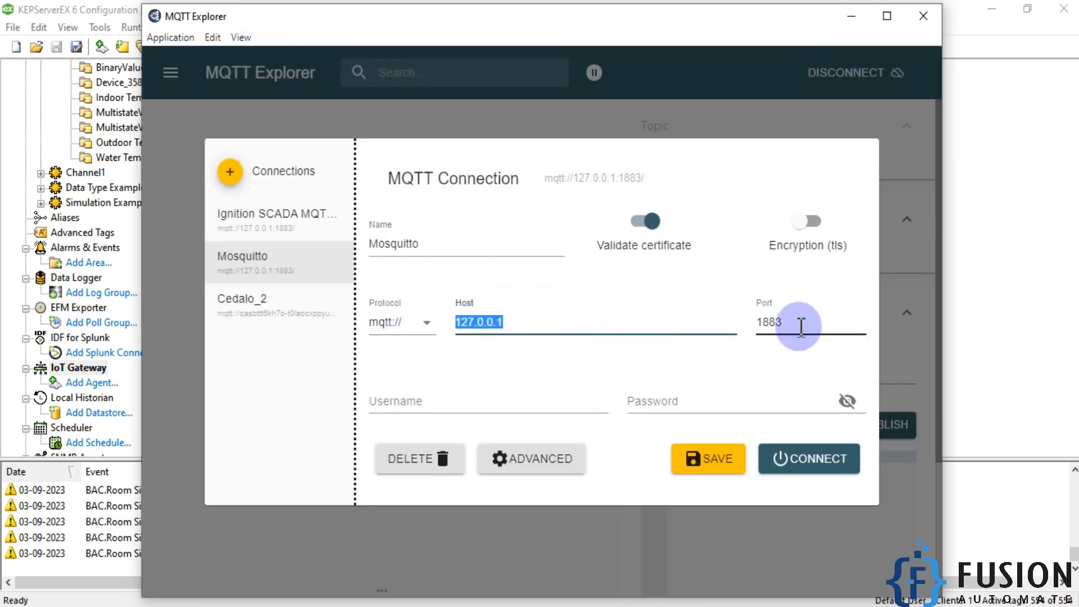
drag(800, 325, 747, 330)
click(1010, 141)
click(529, 225)
double_click(481, 225)
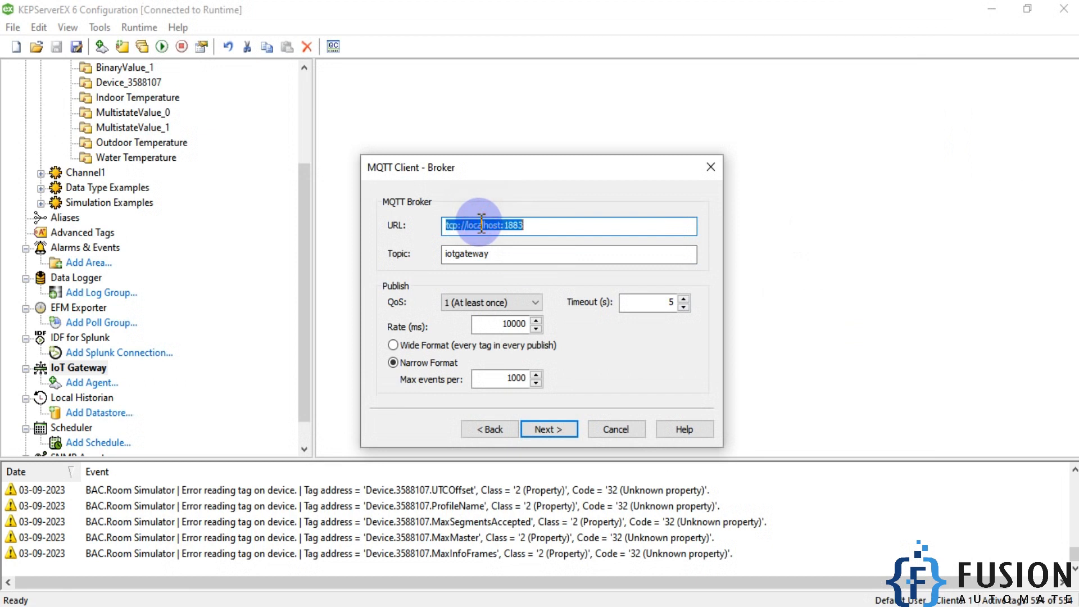
double_click(519, 230)
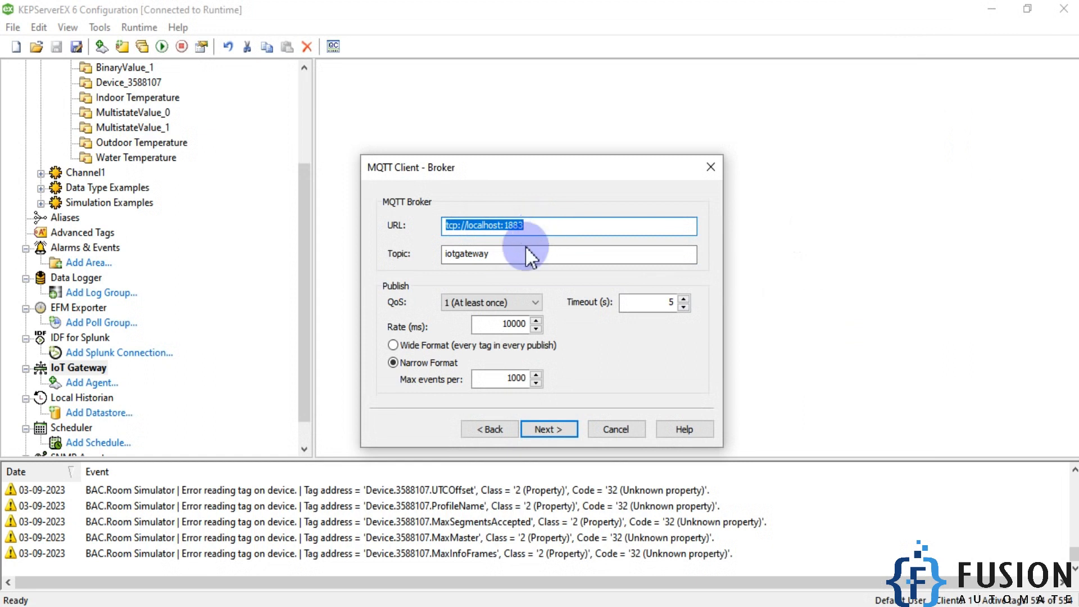
- Set the MQTT agent to publish in Wide Format at a rate of 5000 ms
click(442, 346)
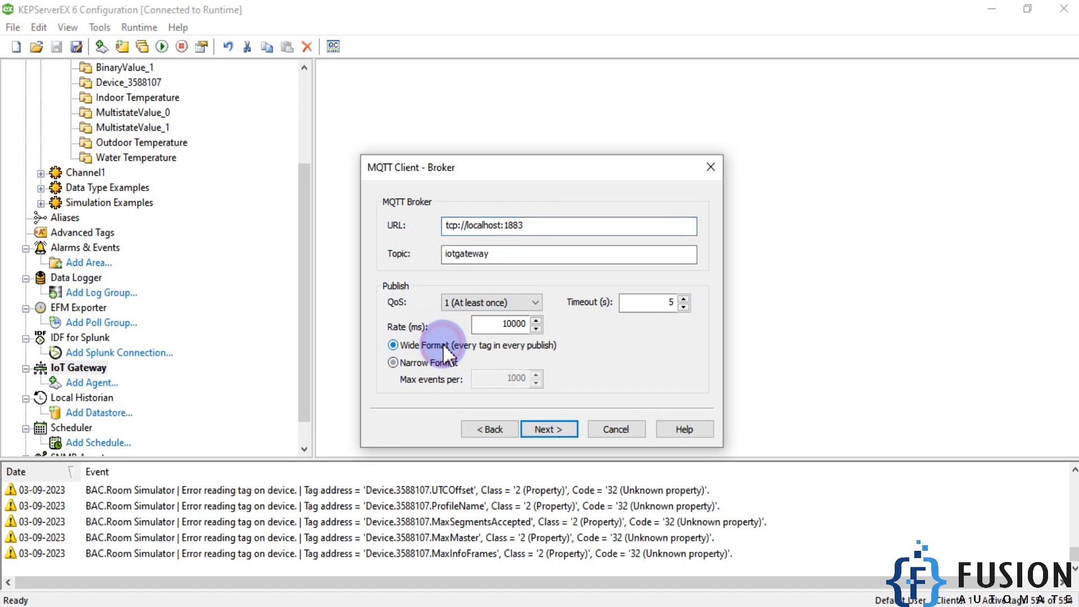
double_click(513, 324)
text(5000)
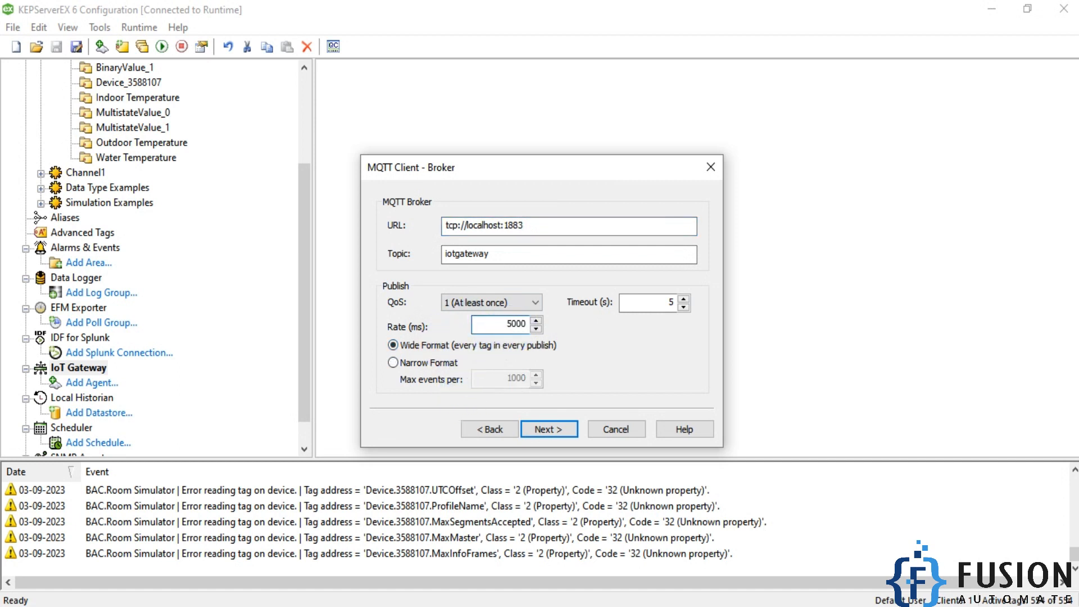
- Finish creating the MQTT agent with the client ID KEPServer Client - 1 and blank credentials
click(517, 324)
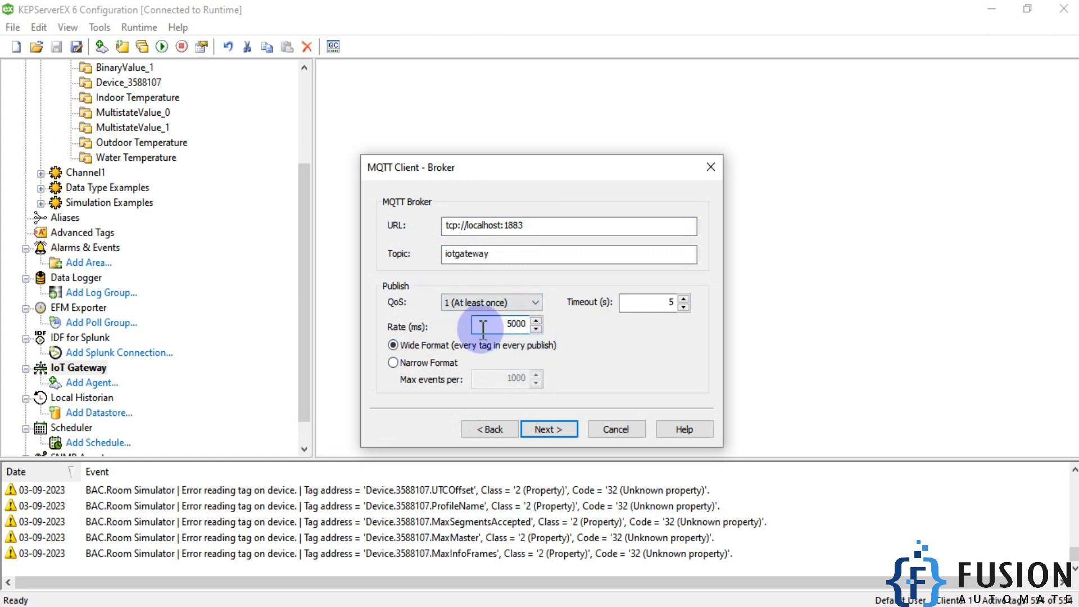
click(562, 429)
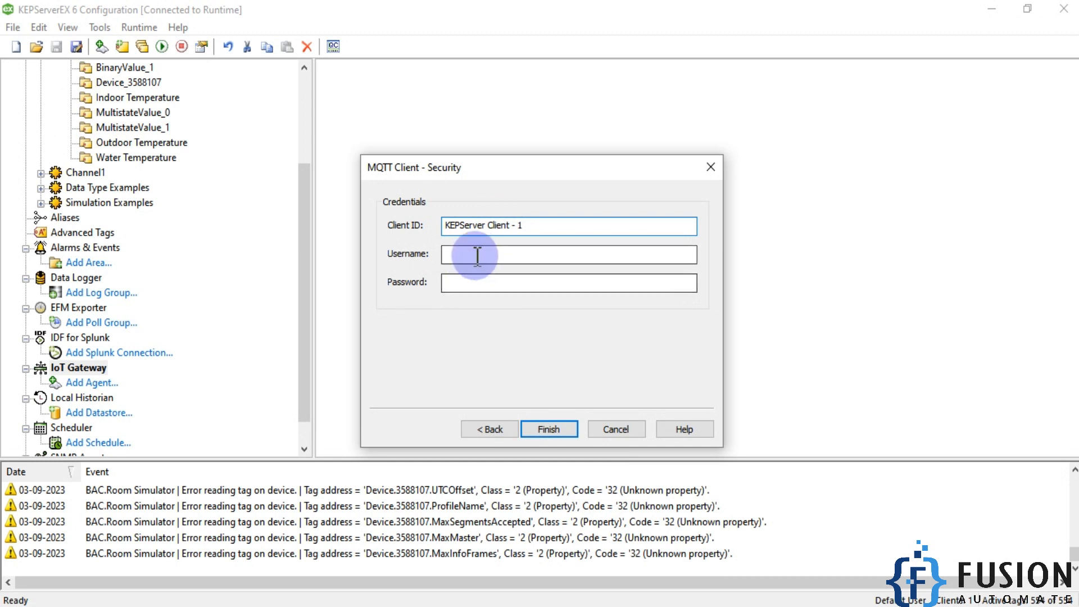
click(540, 426)
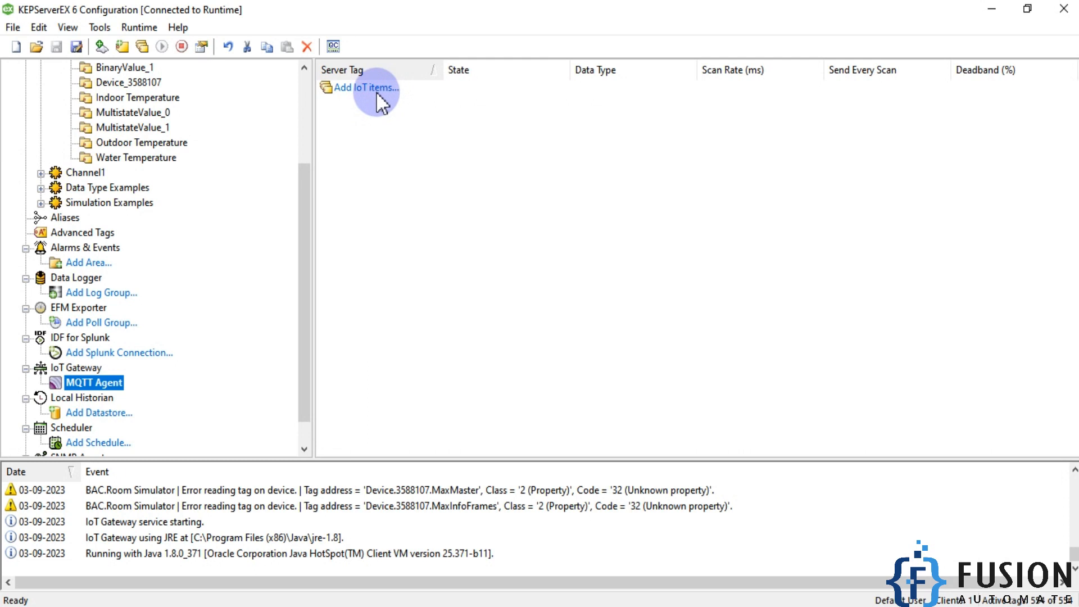
- Add the Room Simulator's Indoor Temperature PresentValue tag to the MQTT agent as an IoT item published on every scan
right_click(412, 148)
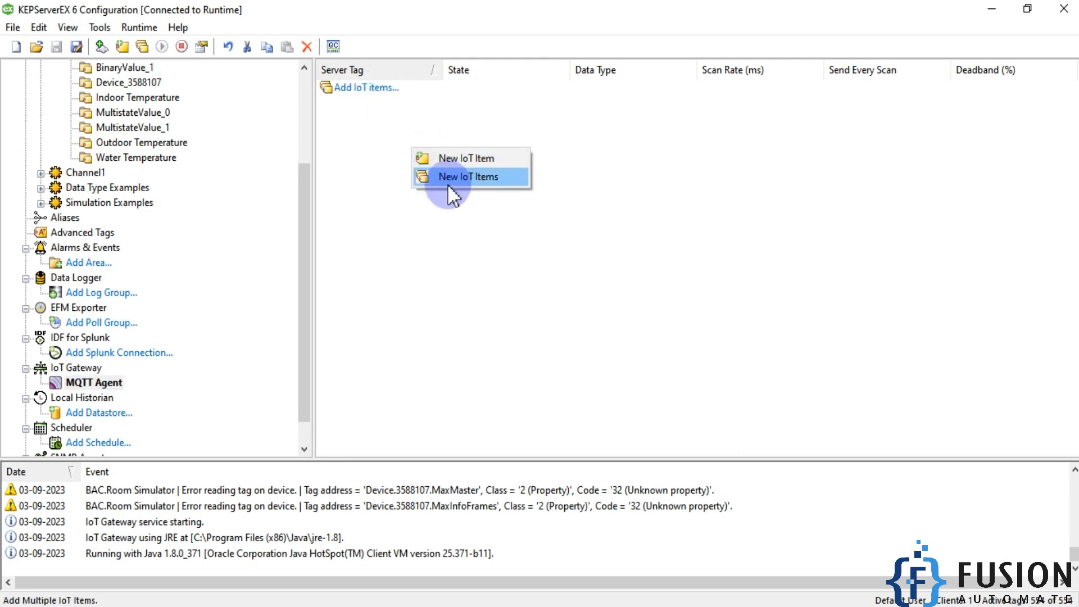
click(461, 177)
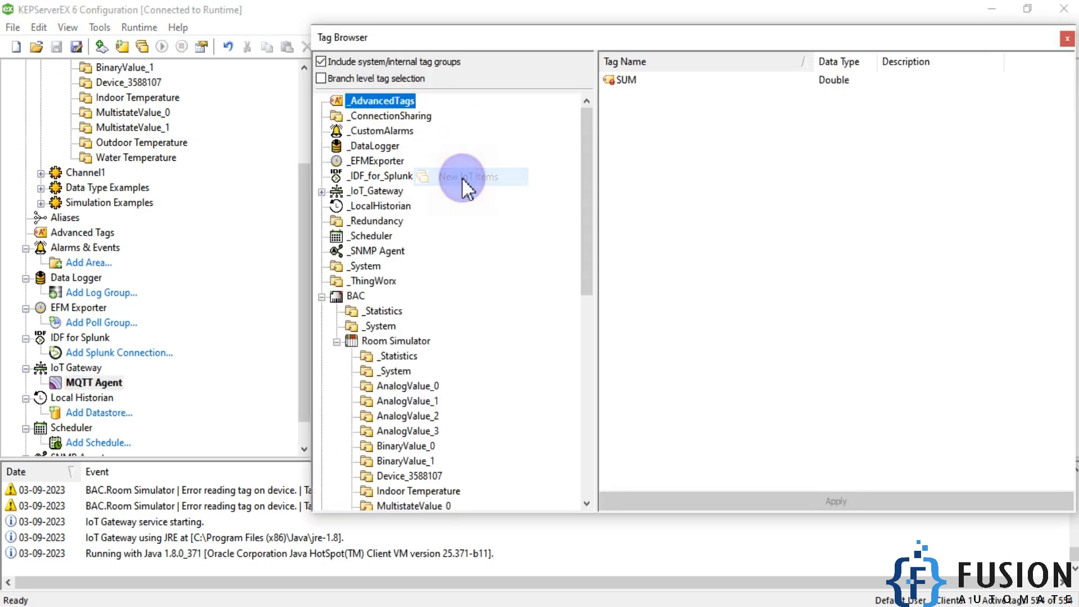
scroll(410, 359, down, 4)
scroll(409, 359, down, 1)
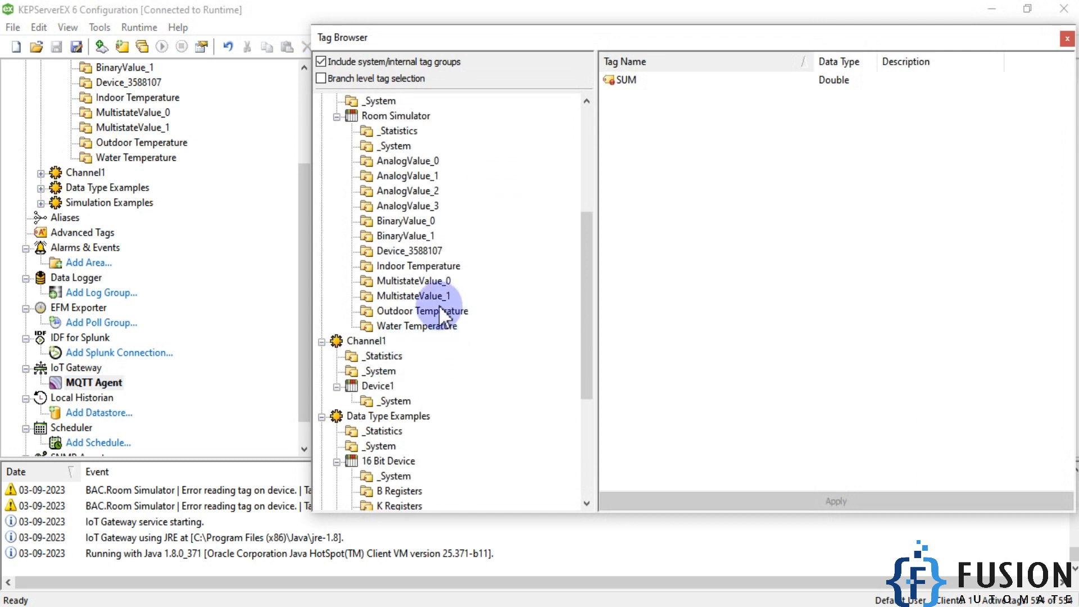
click(429, 267)
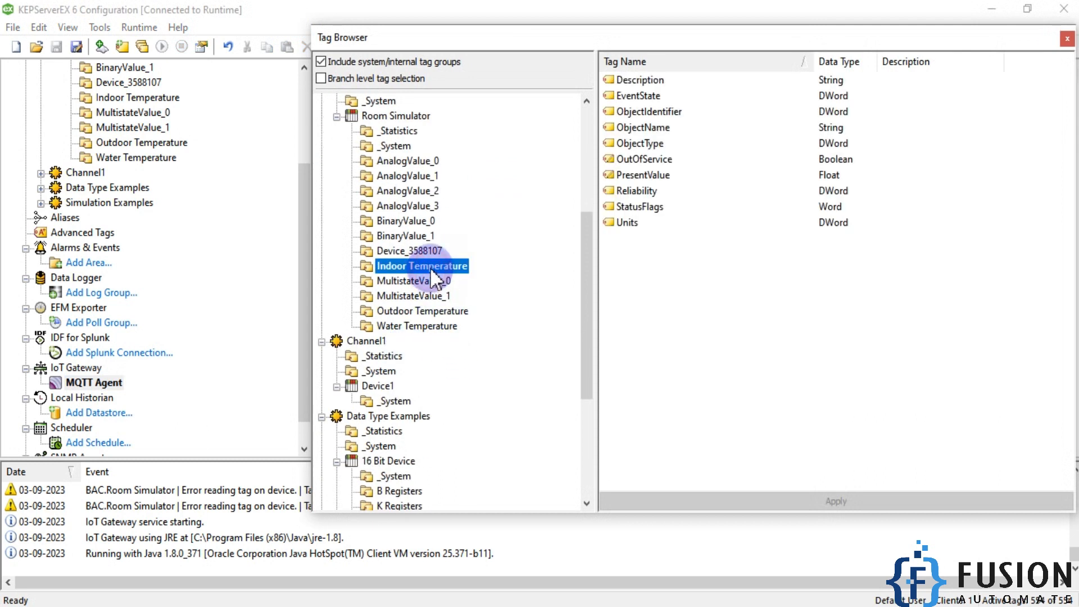
double_click(647, 176)
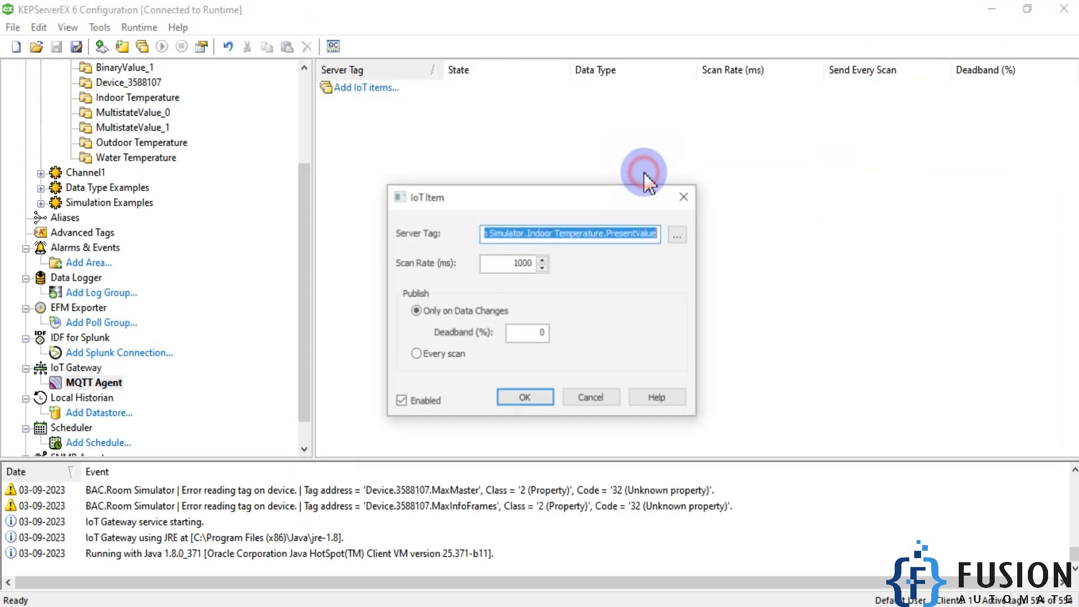
click(436, 352)
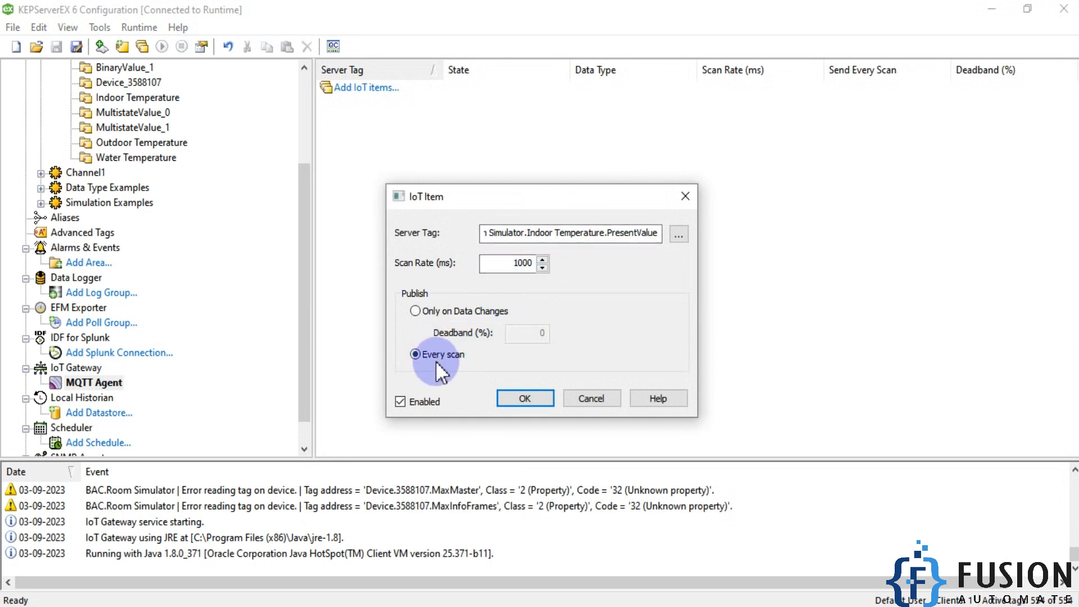
click(525, 399)
- Add the Outdoor Temperature PresentValue tag as another IoT item of the MQTT agent, published on every scan
right_click(494, 173)
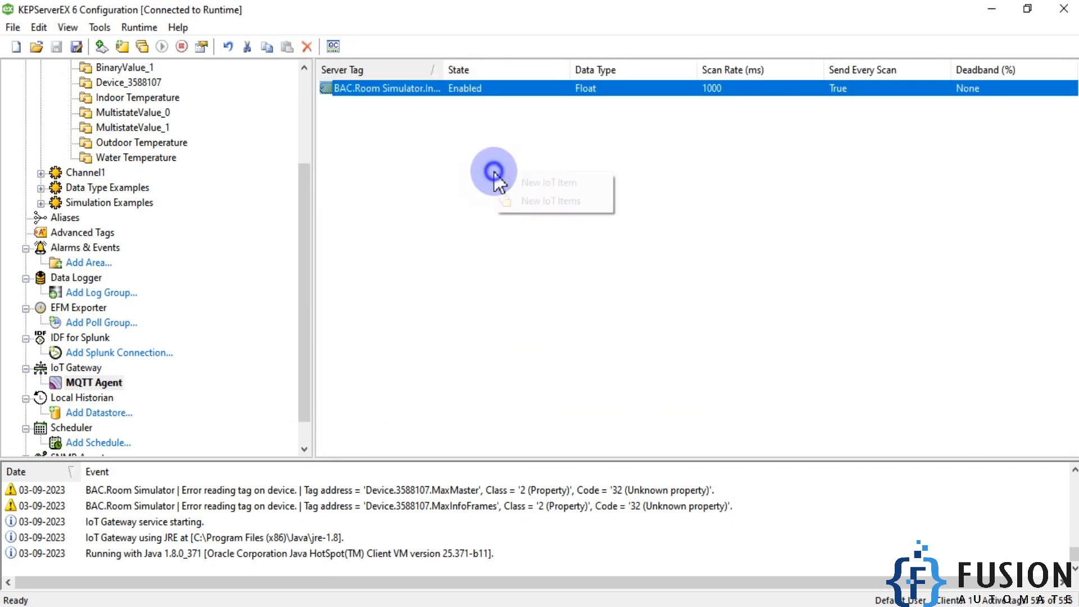
click(524, 190)
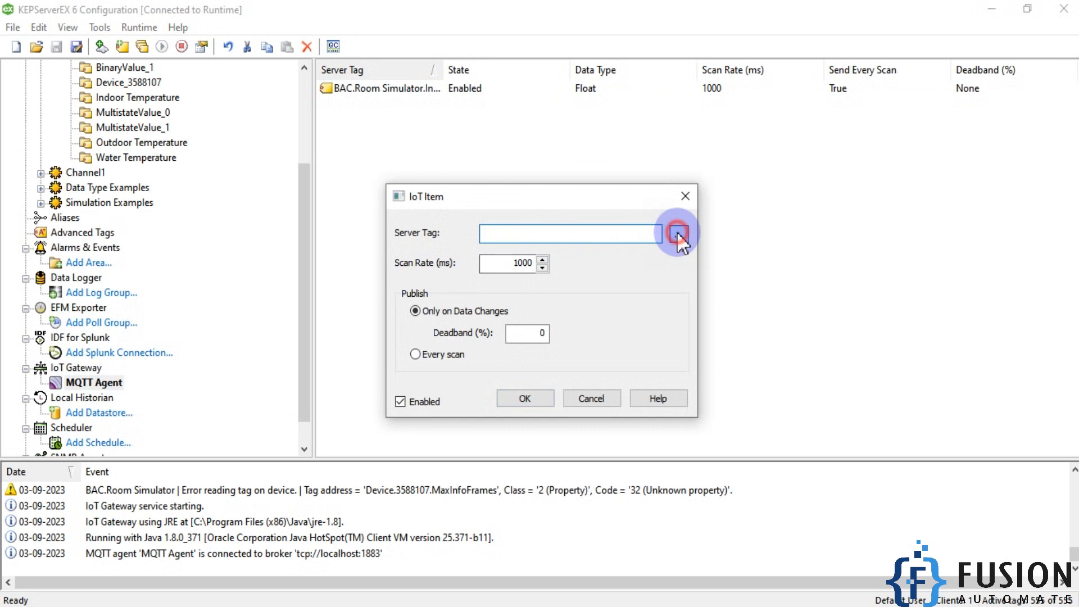
click(679, 235)
click(442, 299)
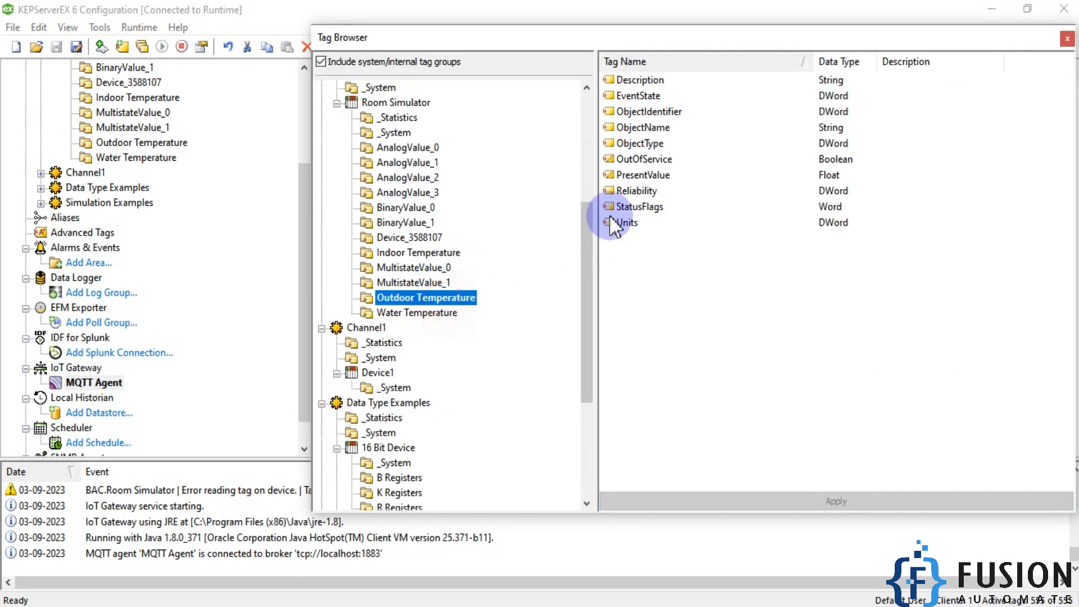
double_click(634, 176)
click(425, 354)
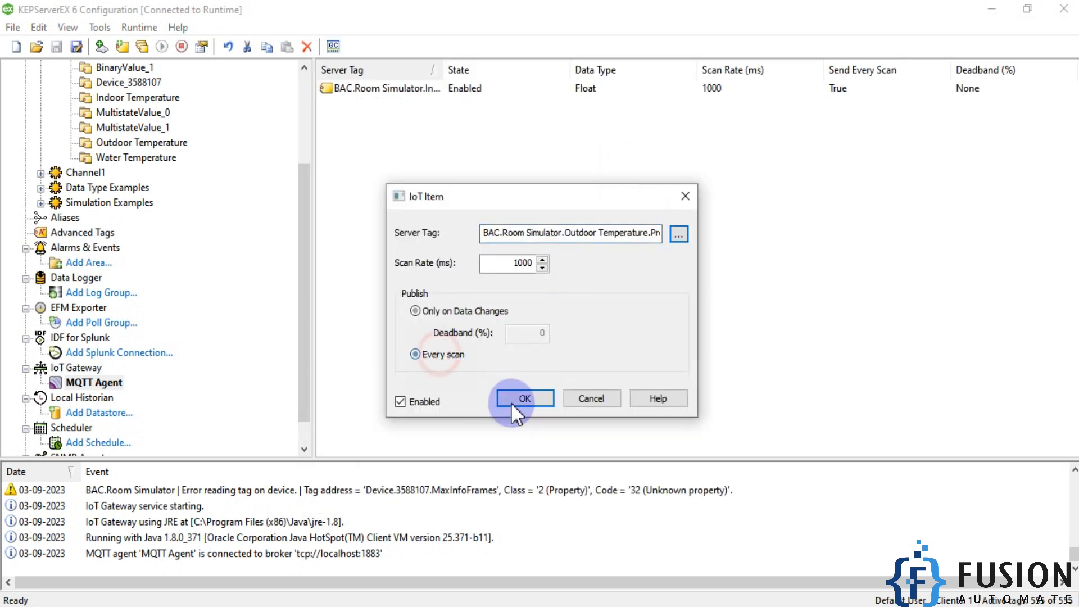
click(508, 397)
- Add the Water Temperature PresentValue tag as an IoT item of the MQTT agent, published on every scan
right_click(476, 230)
click(527, 251)
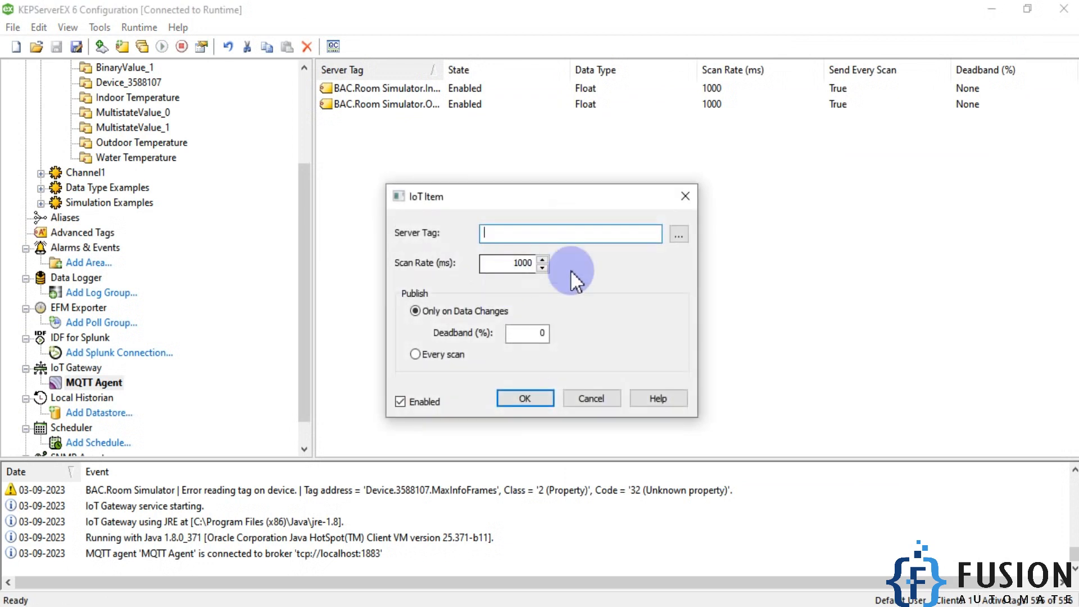
click(687, 236)
click(421, 312)
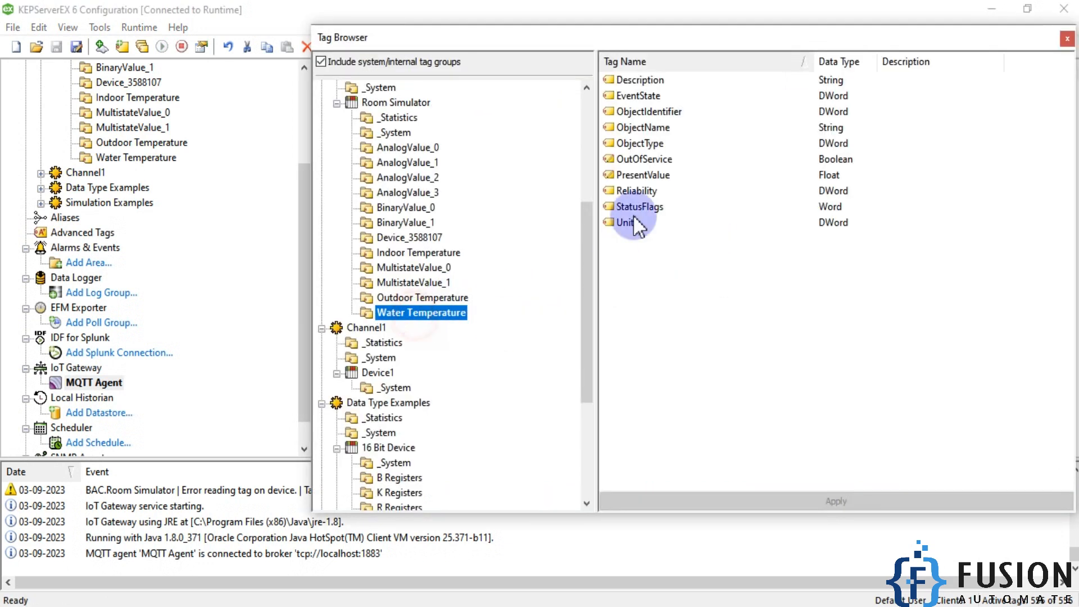
double_click(646, 175)
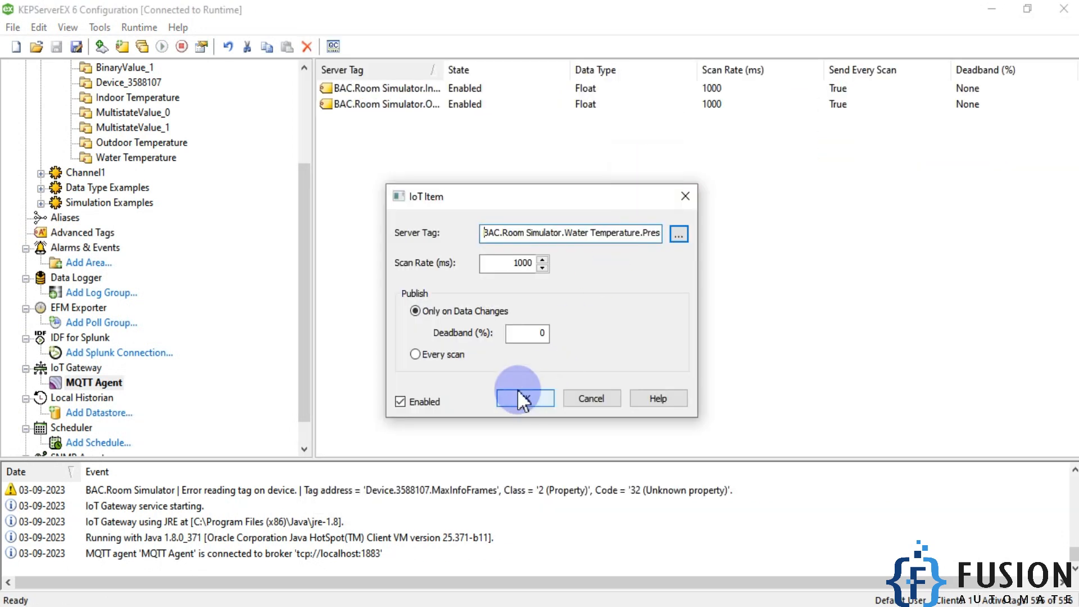
click(450, 361)
click(521, 398)
- Widen the Server Tag column to show the full tag names and select all three IoT items
click(552, 258)
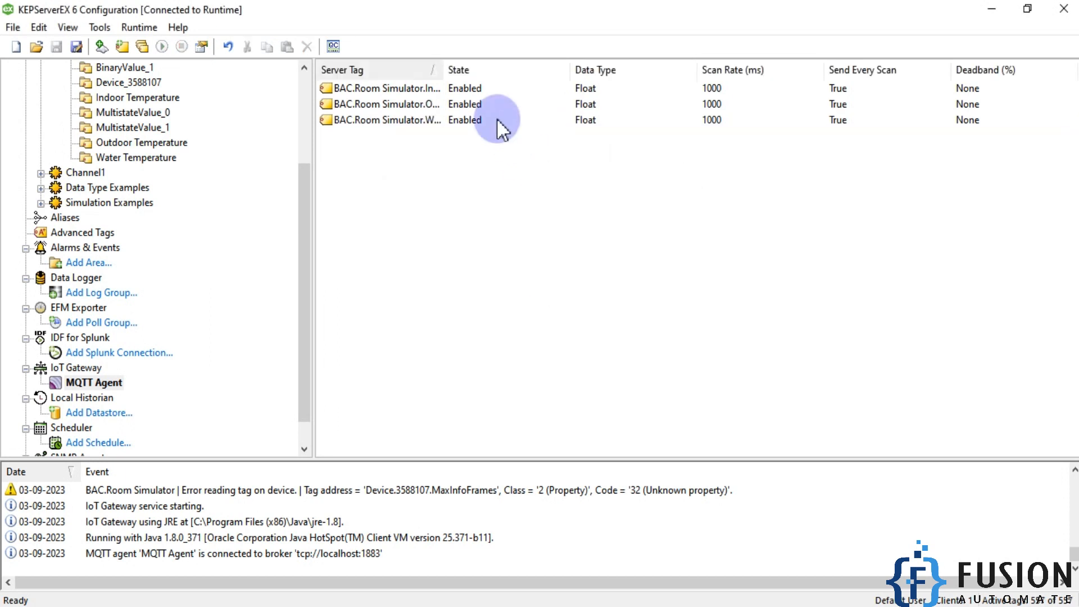
drag(444, 70, 617, 70)
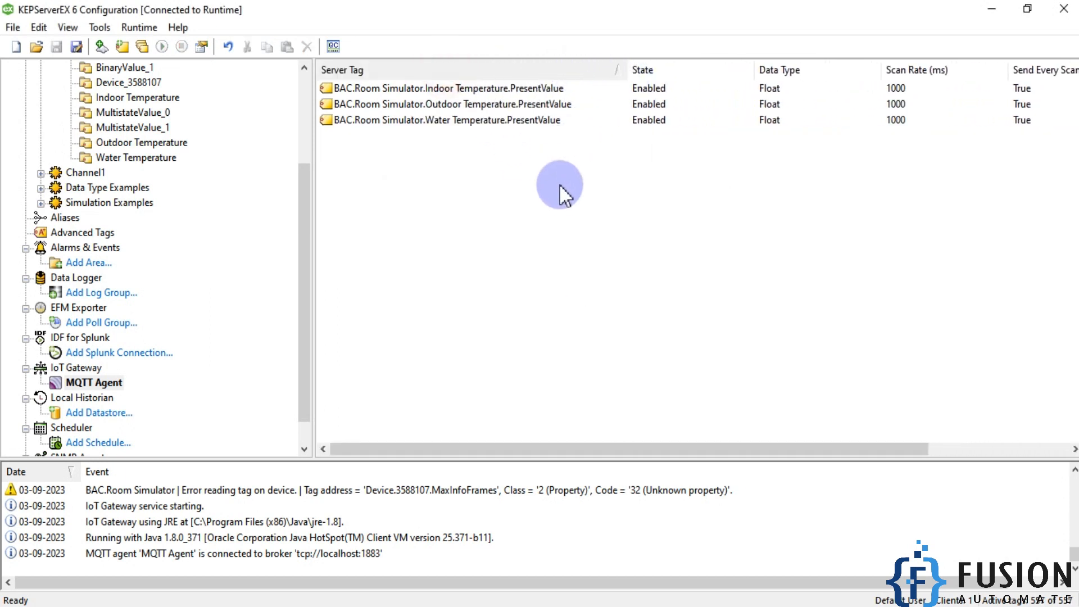
drag(531, 185, 467, 91)
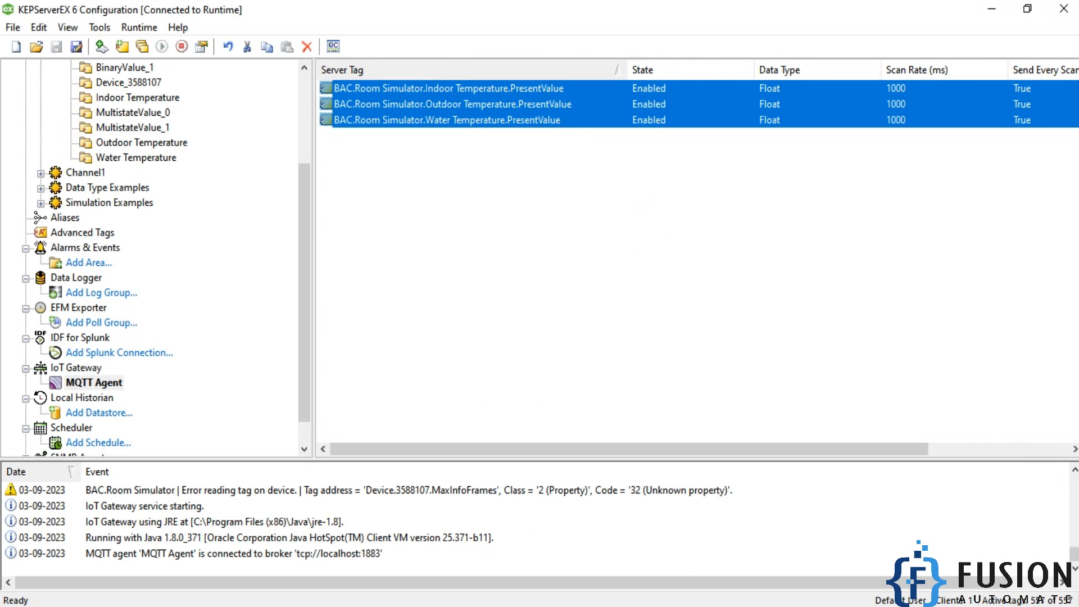
- Switch to MQTT Explorer, arrange it side by side with KEPServerEX, and narrow the KEPServerEX project tree
click(443, 606)
click(807, 458)
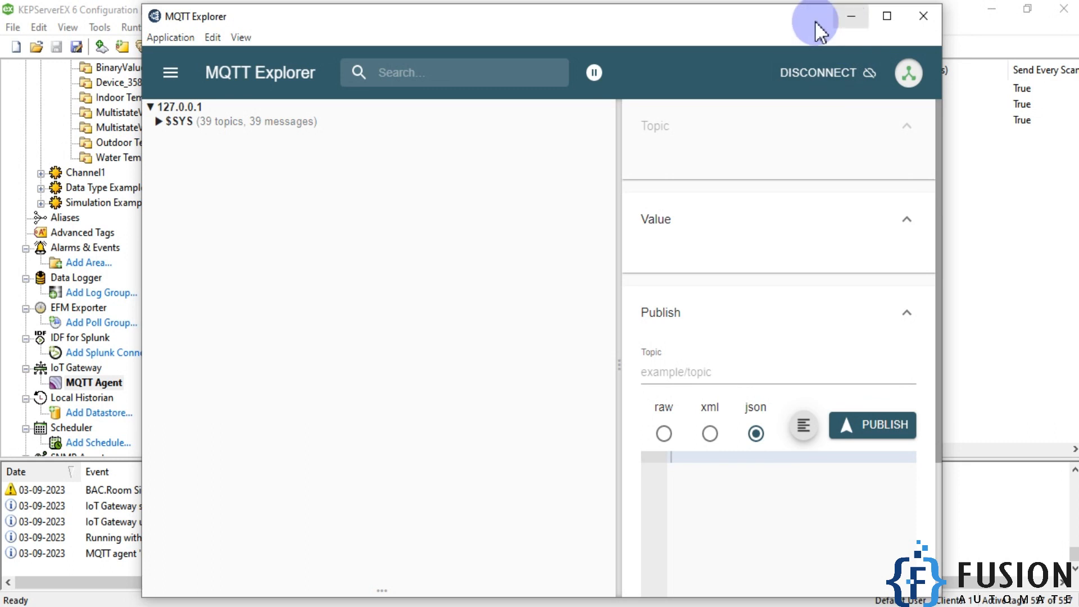
drag(666, 21, 1076, 189)
click(253, 216)
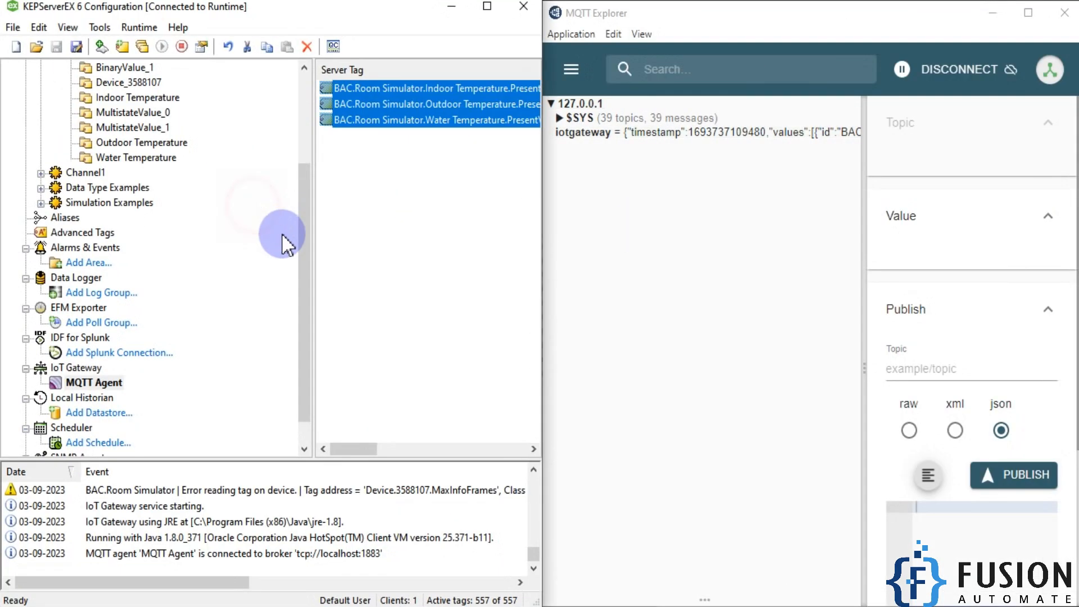
drag(313, 253, 150, 256)
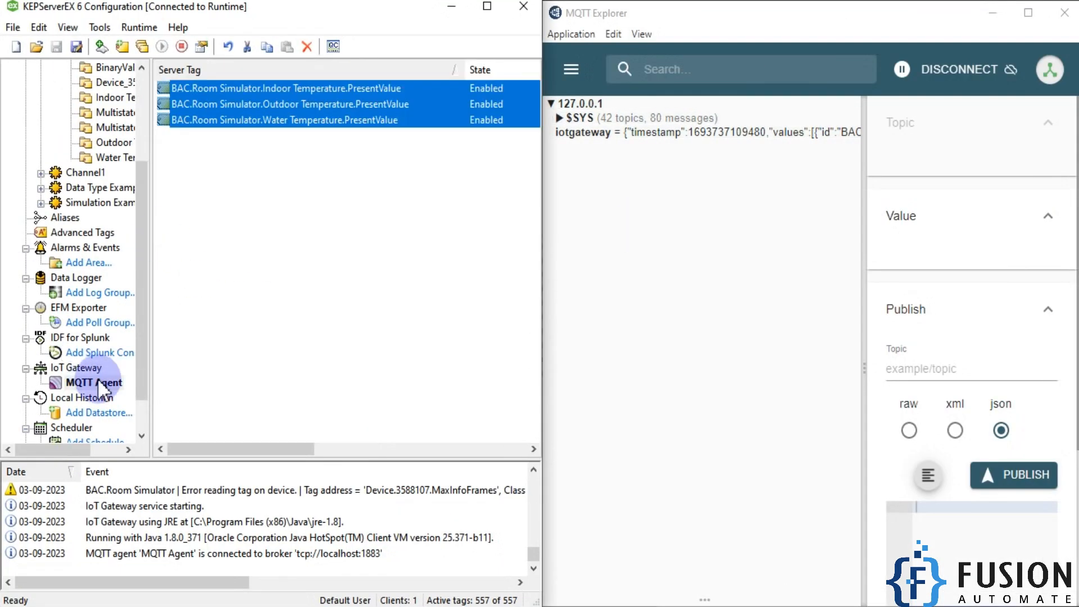
click(232, 176)
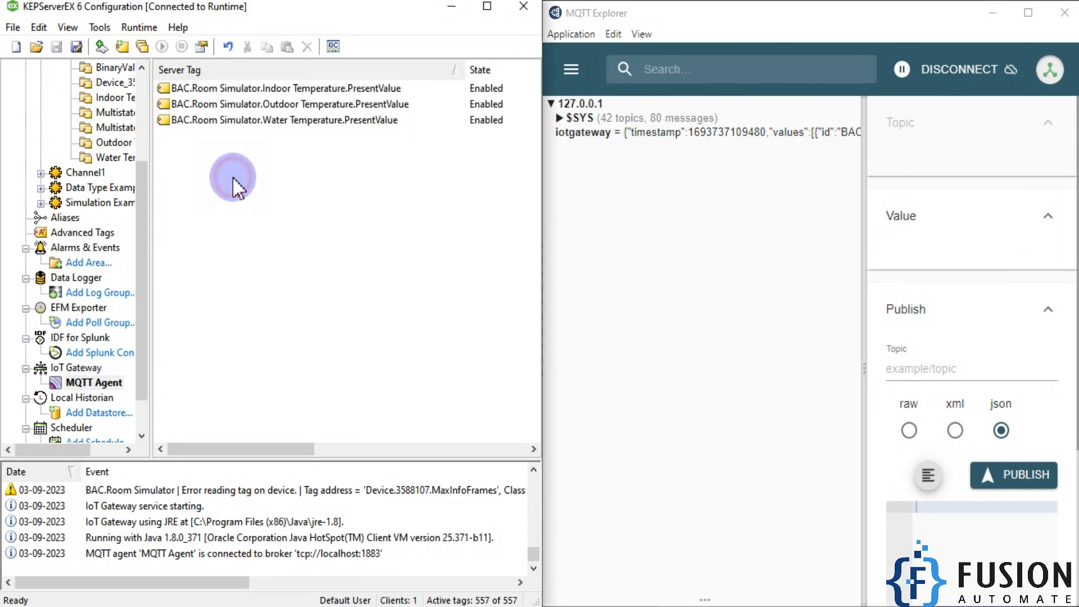
- Show the iotgateway topic's published values in a maximized MQTT Explorer window with a wider details area
click(653, 134)
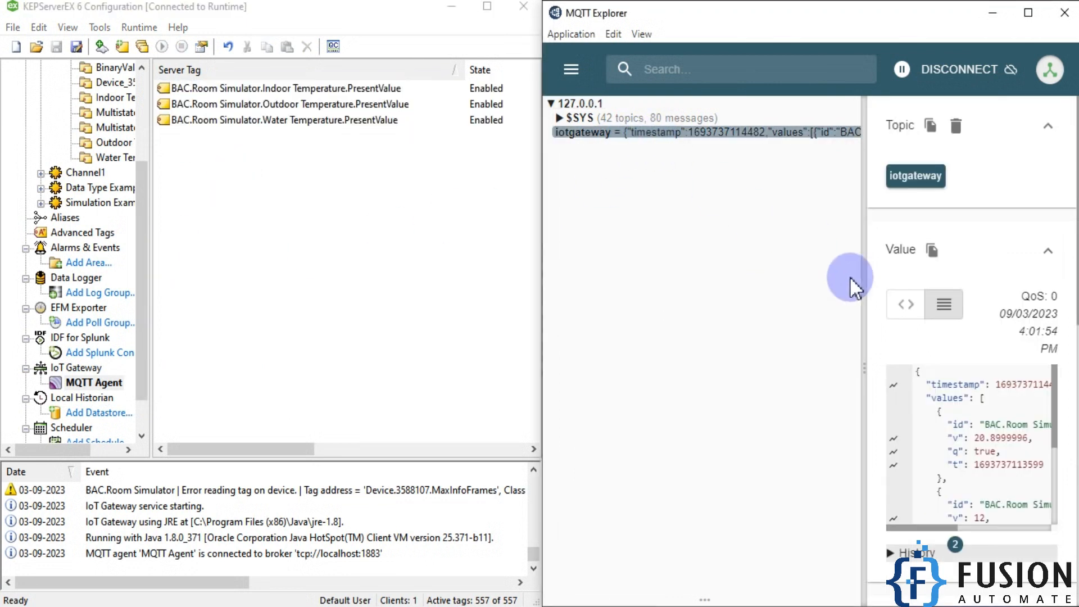
click(1029, 12)
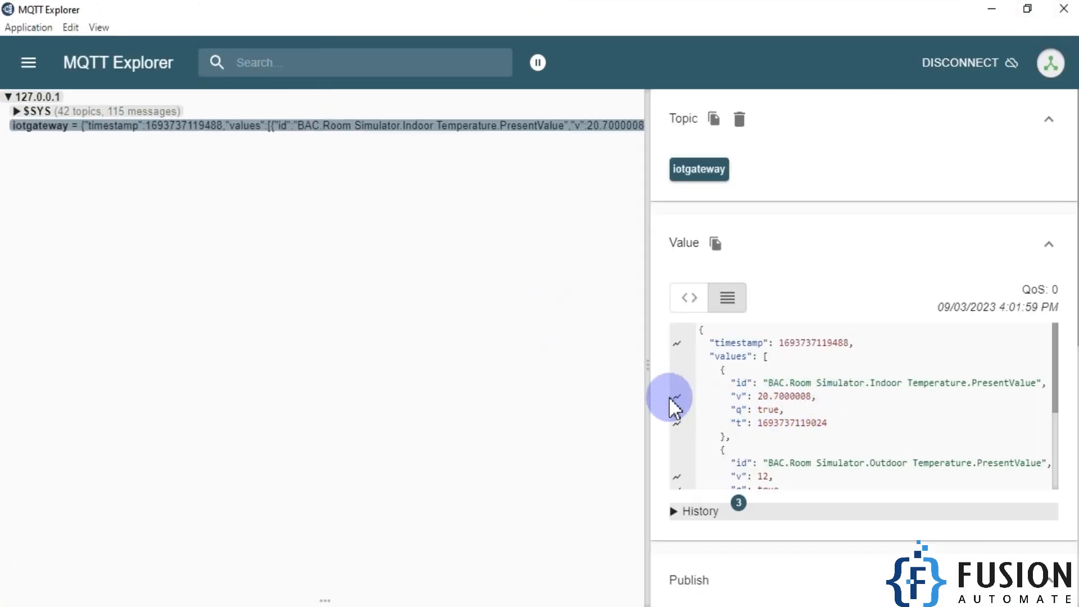
drag(648, 366, 521, 378)
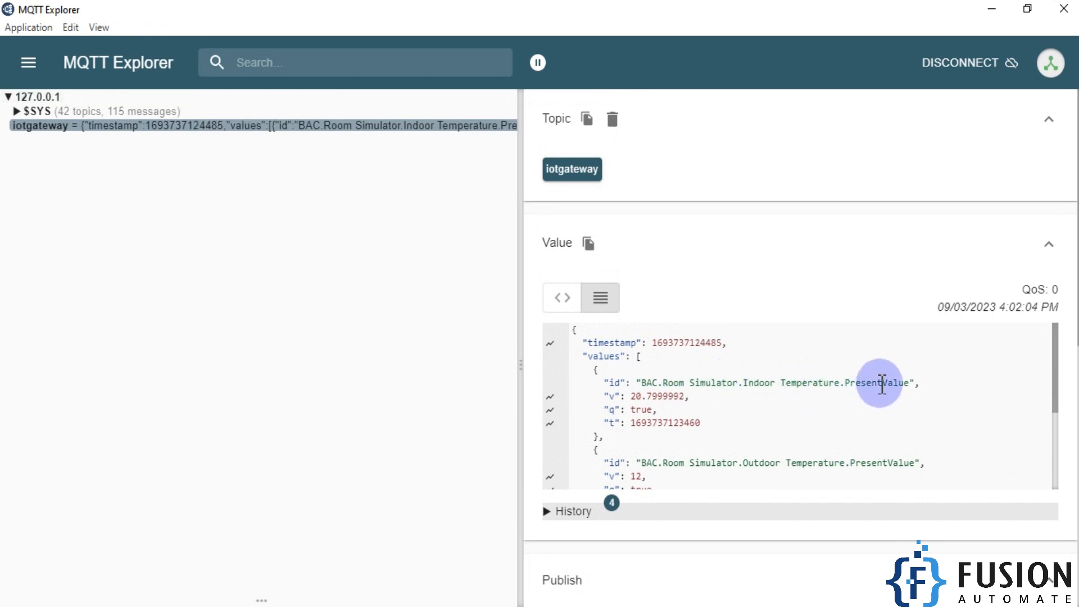
- Chart the v values of the indoor, outdoor and water temperatures from the iotgateway topic, and enlarge the chart area
mouse_move(549, 397)
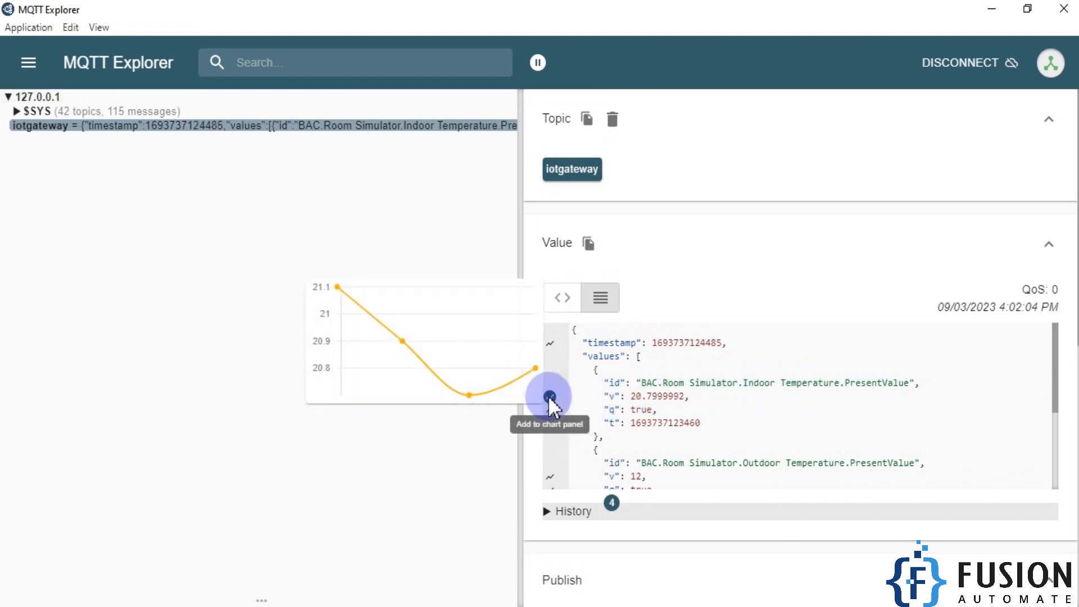
click(549, 397)
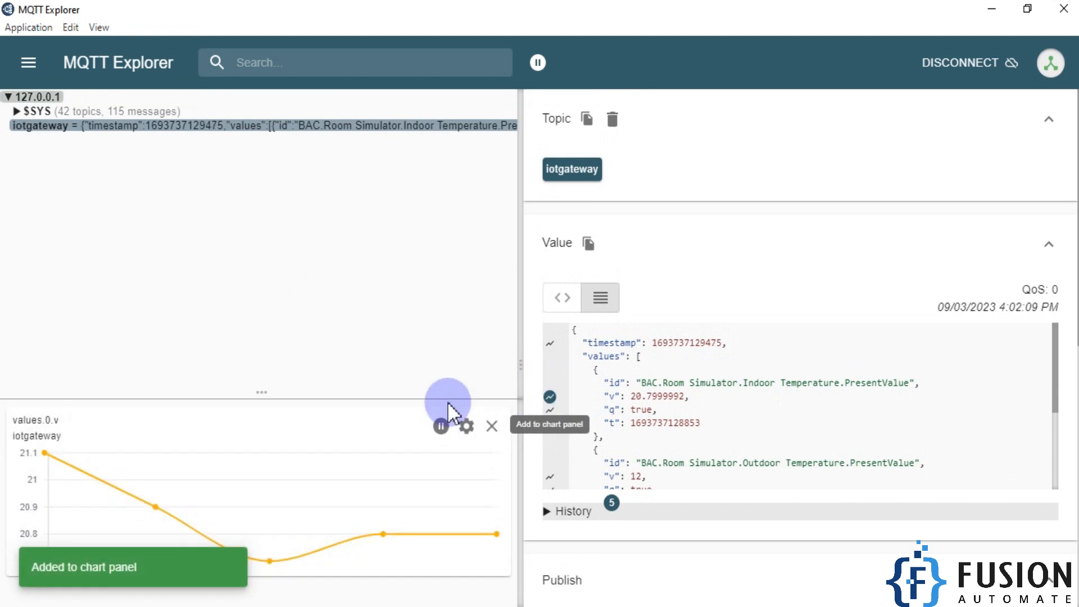
scroll(818, 444, down, 2)
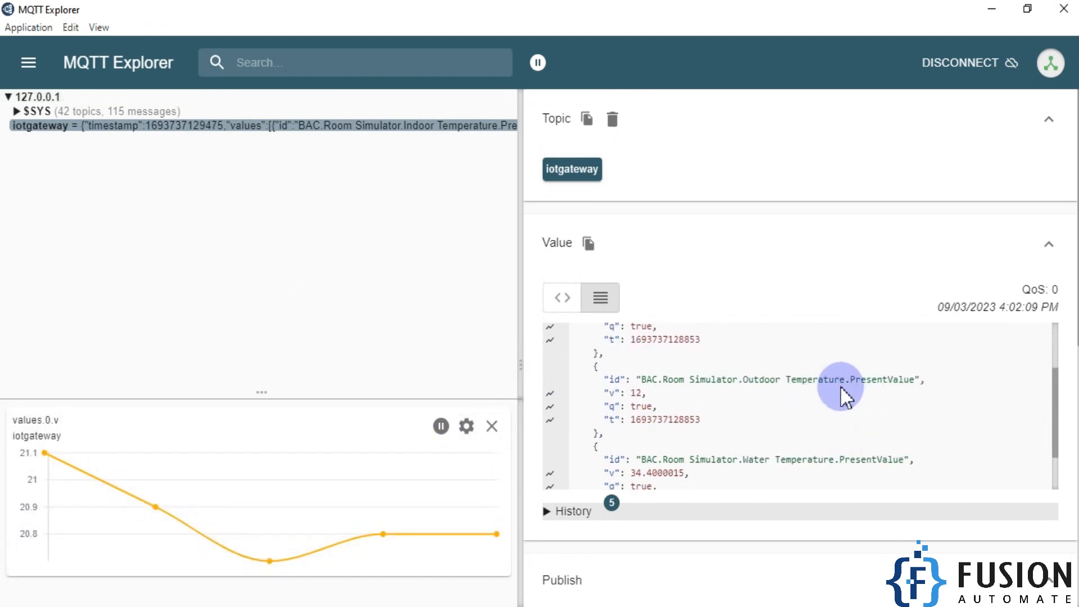
click(549, 395)
scroll(802, 402, down, 2)
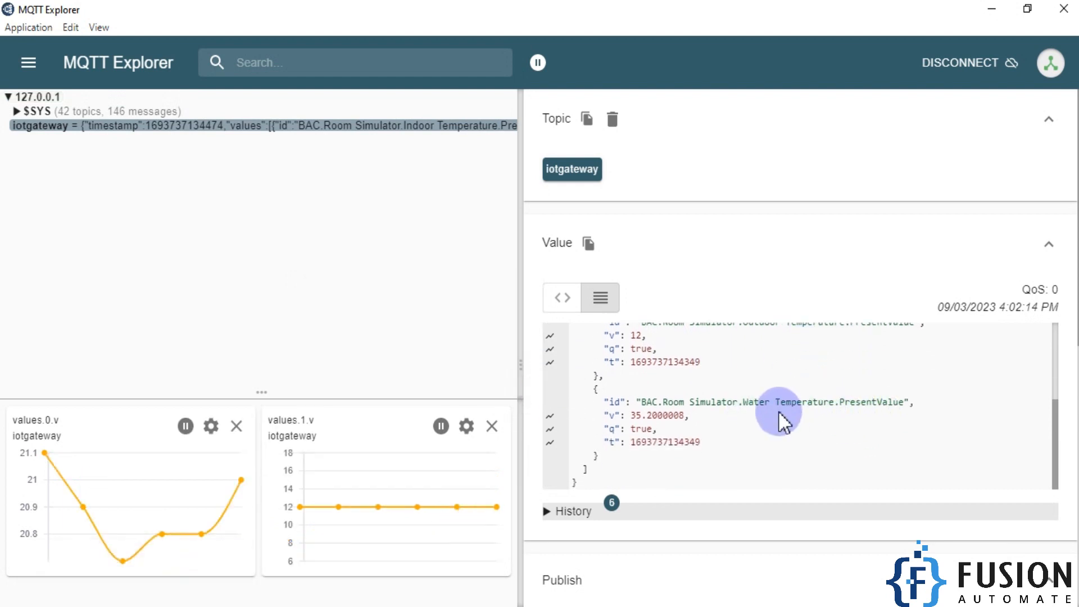
click(550, 416)
drag(273, 394, 290, 224)
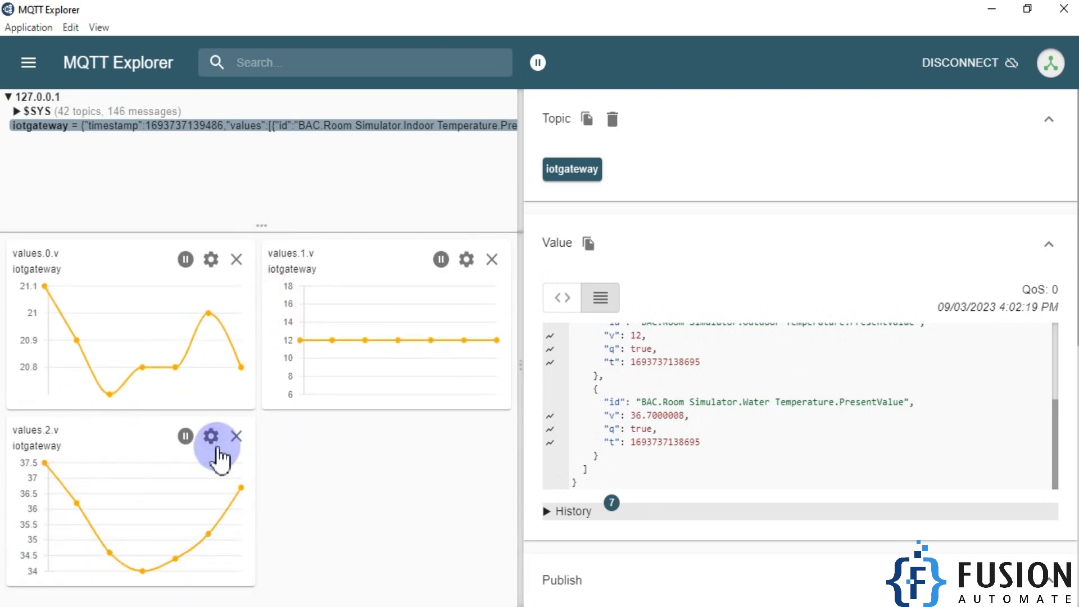
- Switch to KEPServerEX, widen its project tree, and check the room temperature in the Room Control Simulator
click(333, 606)
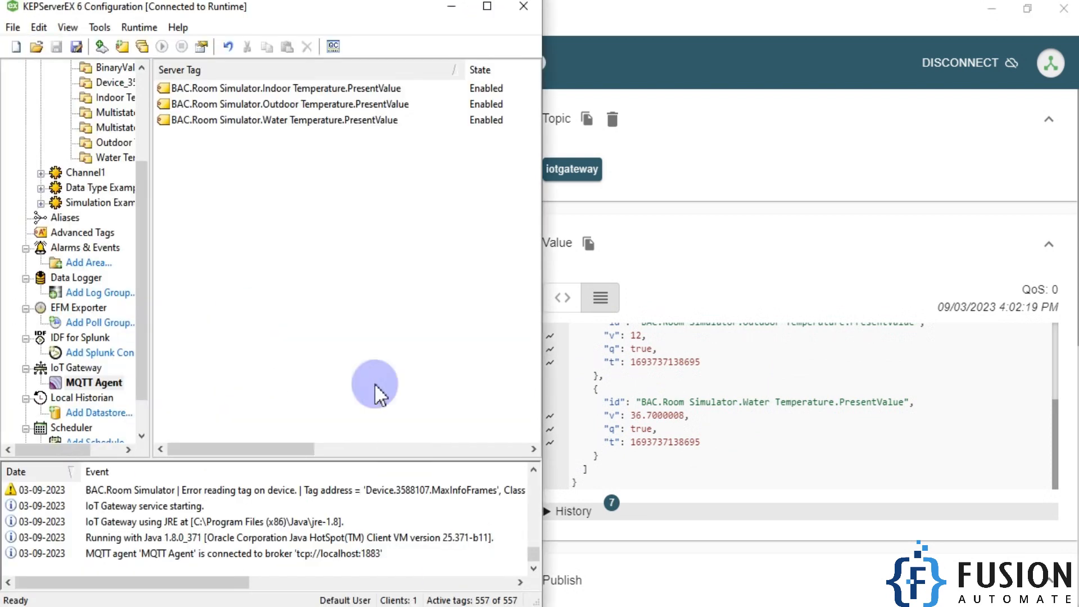
drag(151, 339, 308, 337)
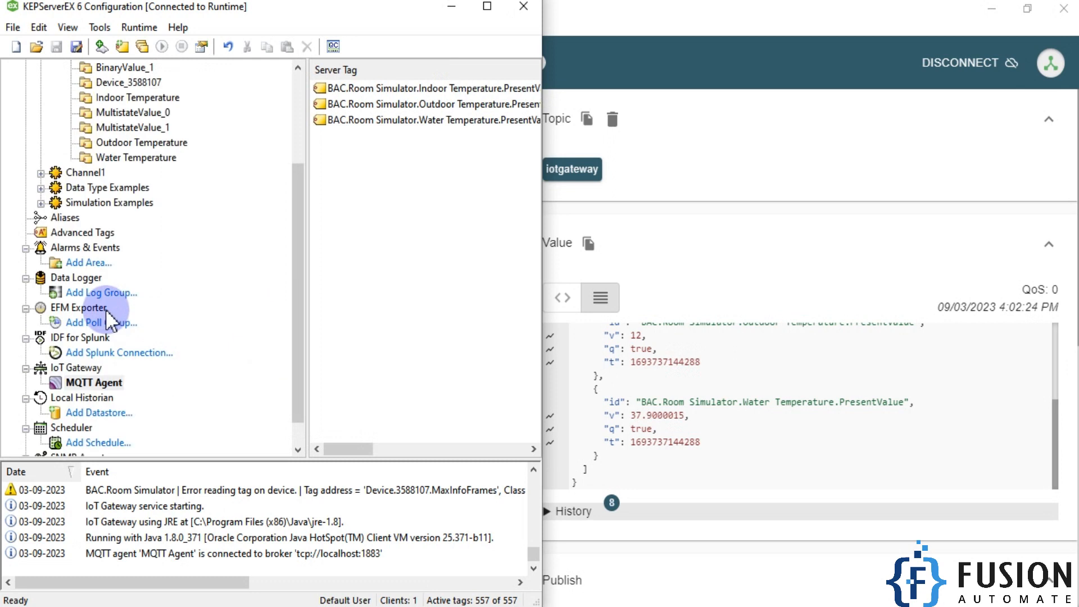
scroll(111, 322, up, 3)
key(alt+Tab)
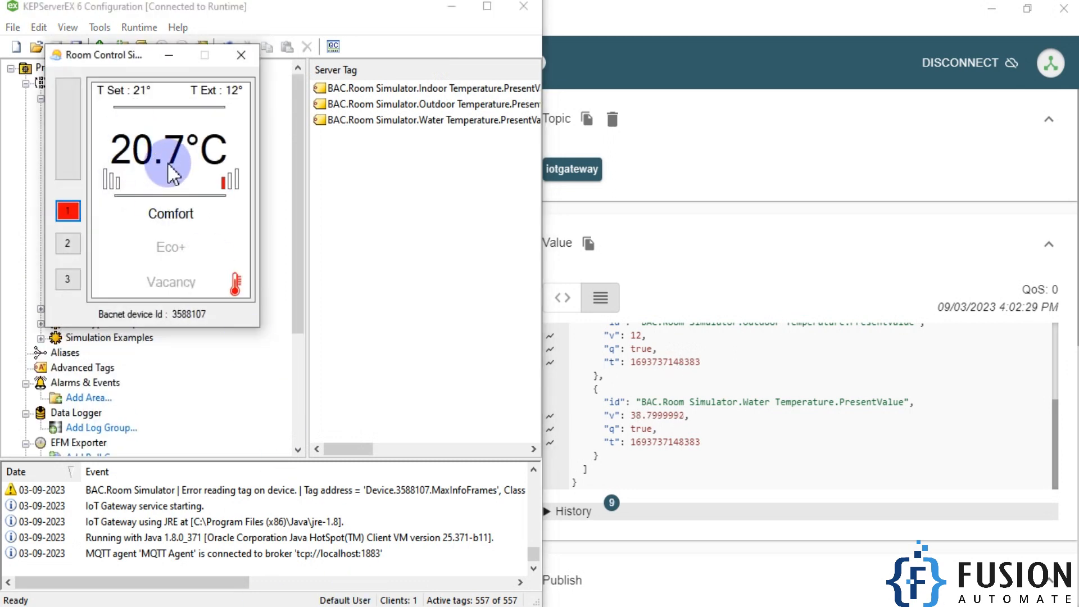
click(355, 168)
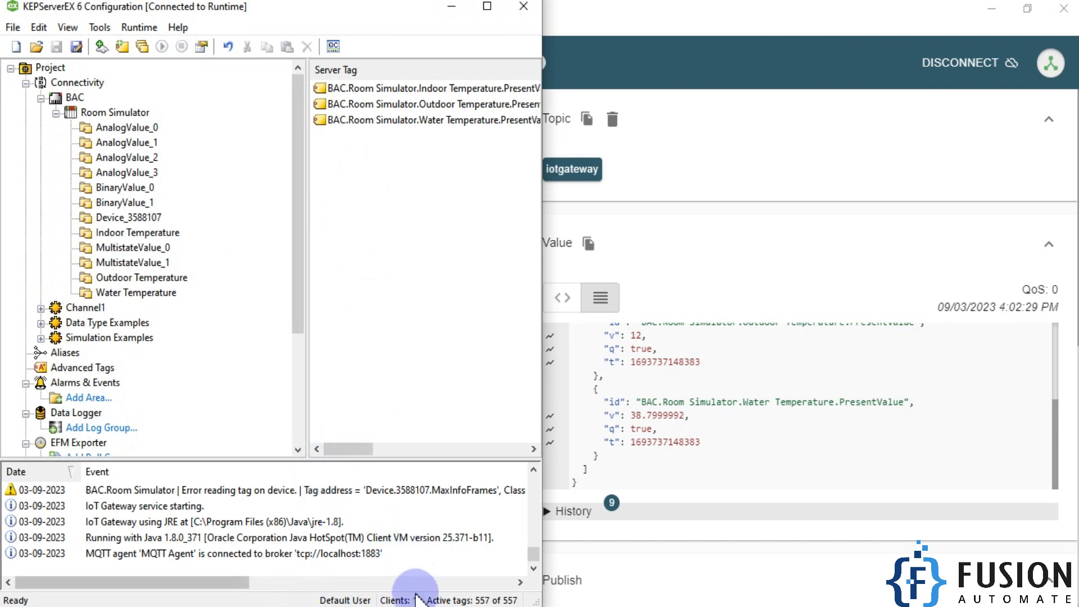
- Switch to MQTT Explorer to view the temperature charts, and look over the BACnet to MQTT diagram image before returning
click(807, 201)
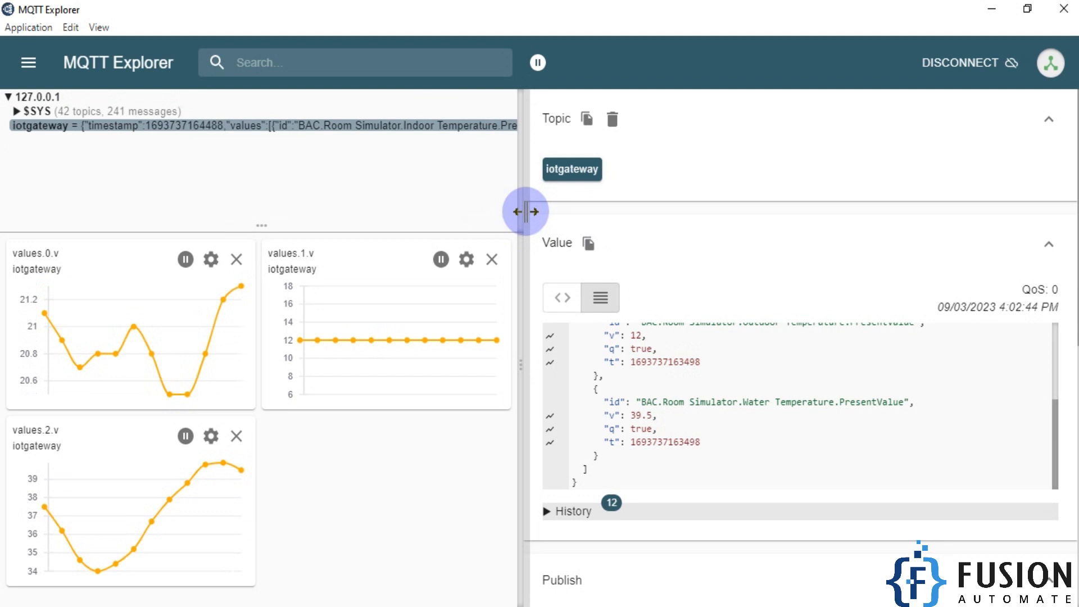
click(229, 606)
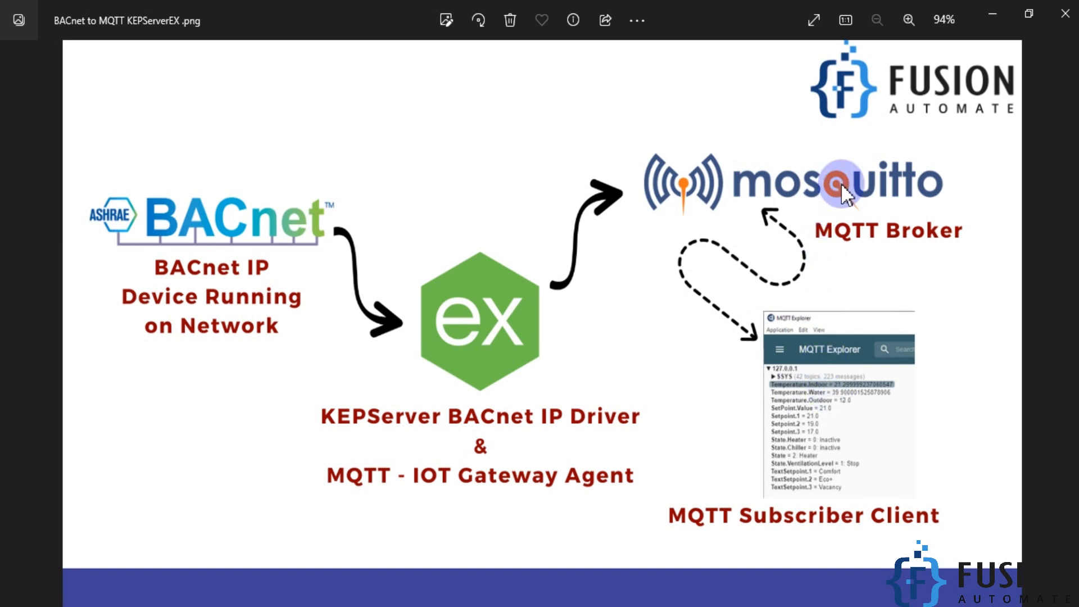
click(992, 13)
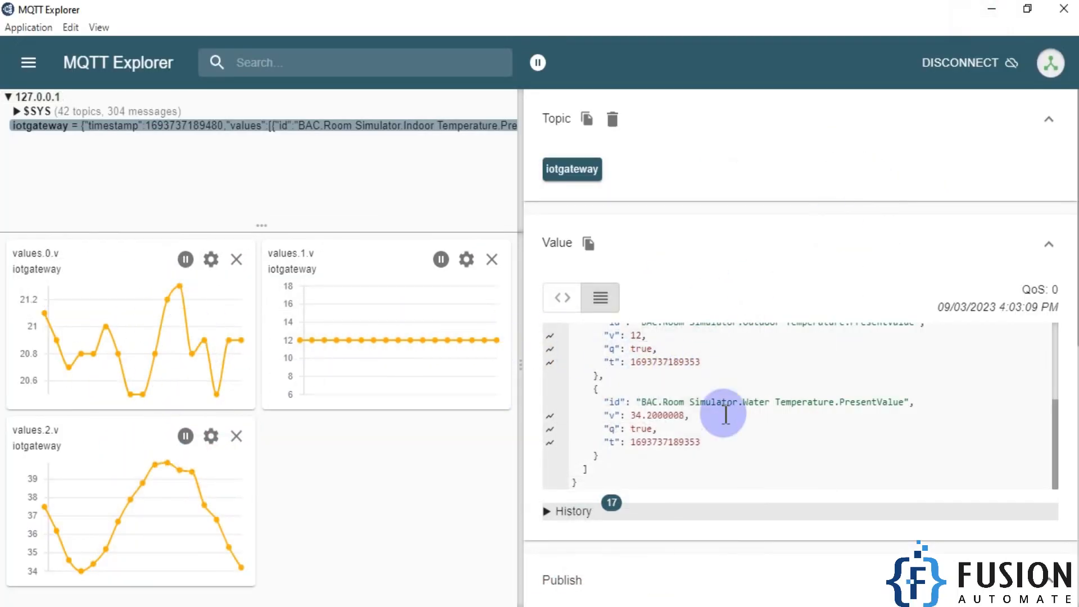
- Examine the id, v, q and t fields of the Outdoor Temperature entry in the iotgateway payload
scroll(652, 369, up, 2)
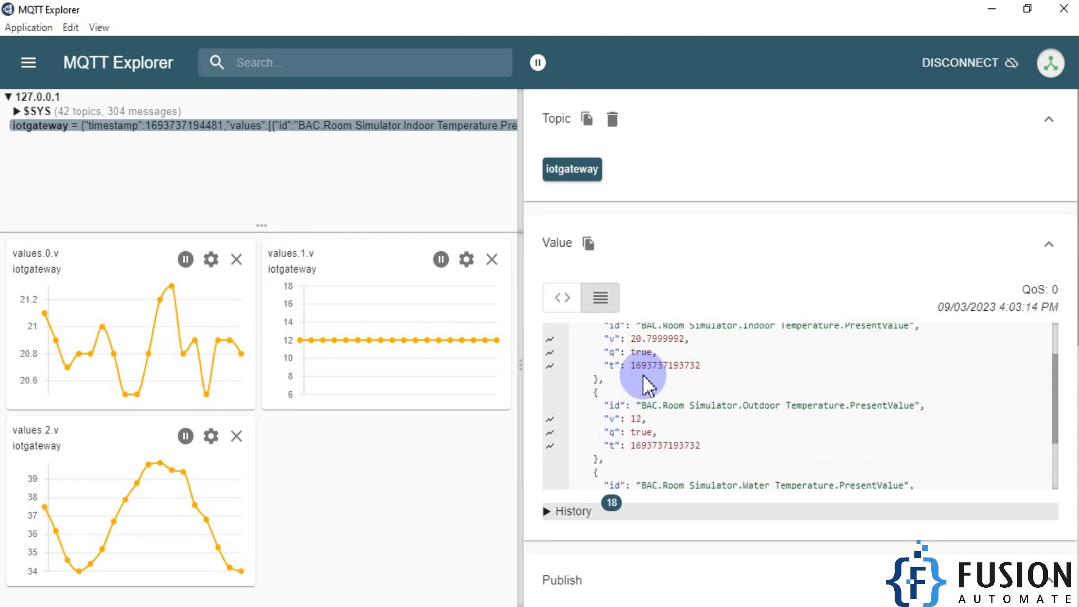
double_click(613, 418)
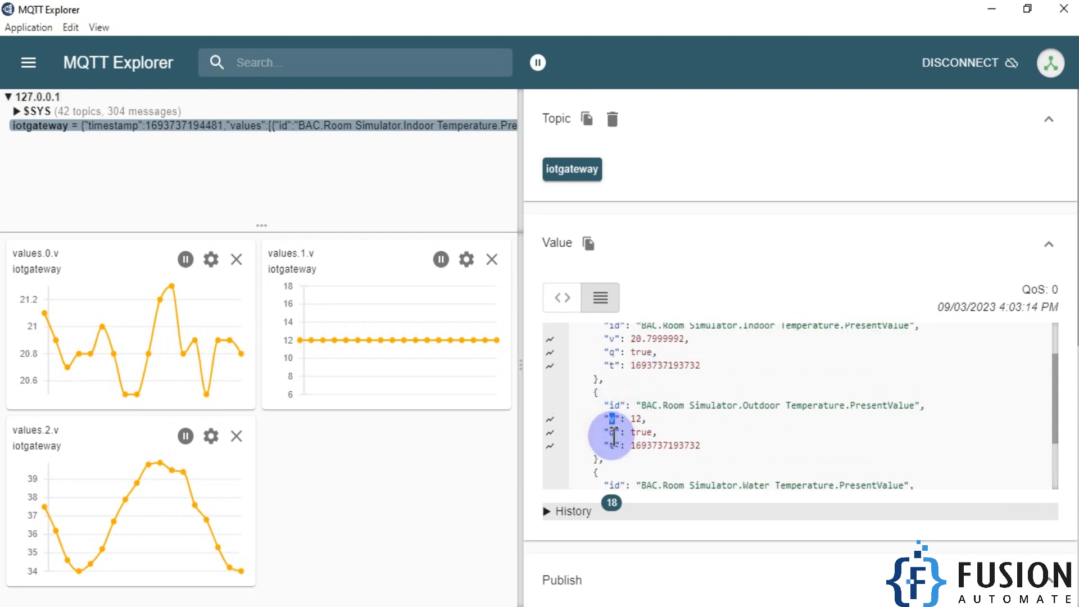
double_click(613, 445)
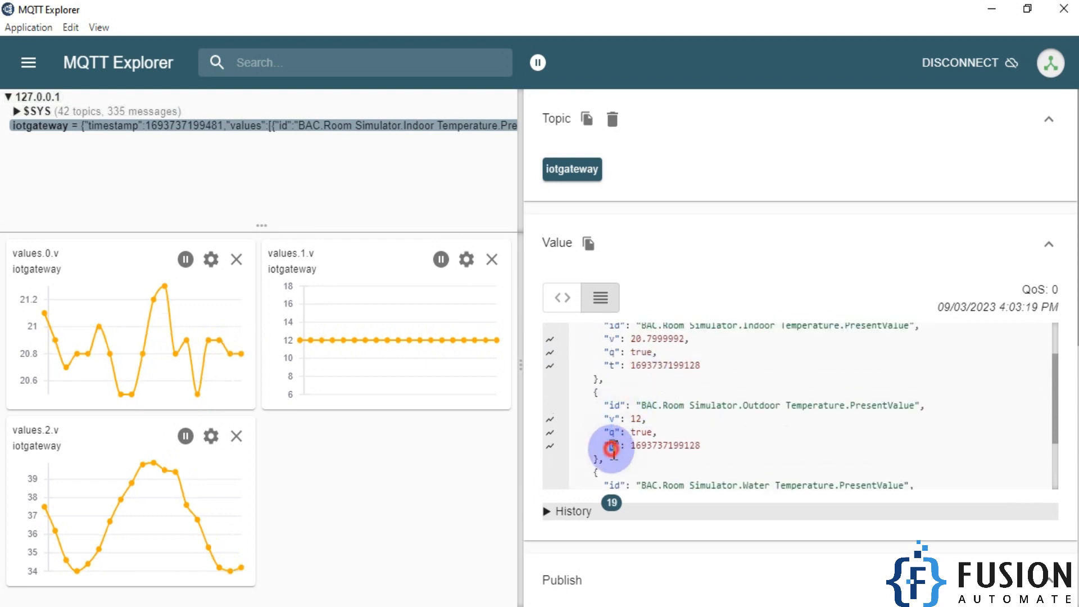
double_click(614, 404)
drag(638, 404, 935, 410)
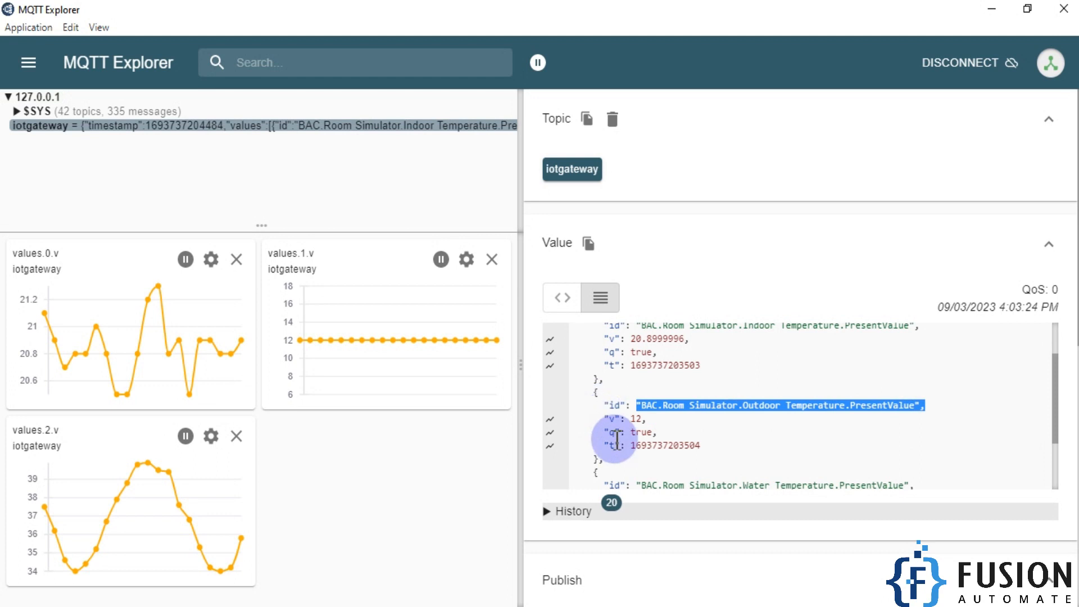
drag(634, 445, 579, 394)
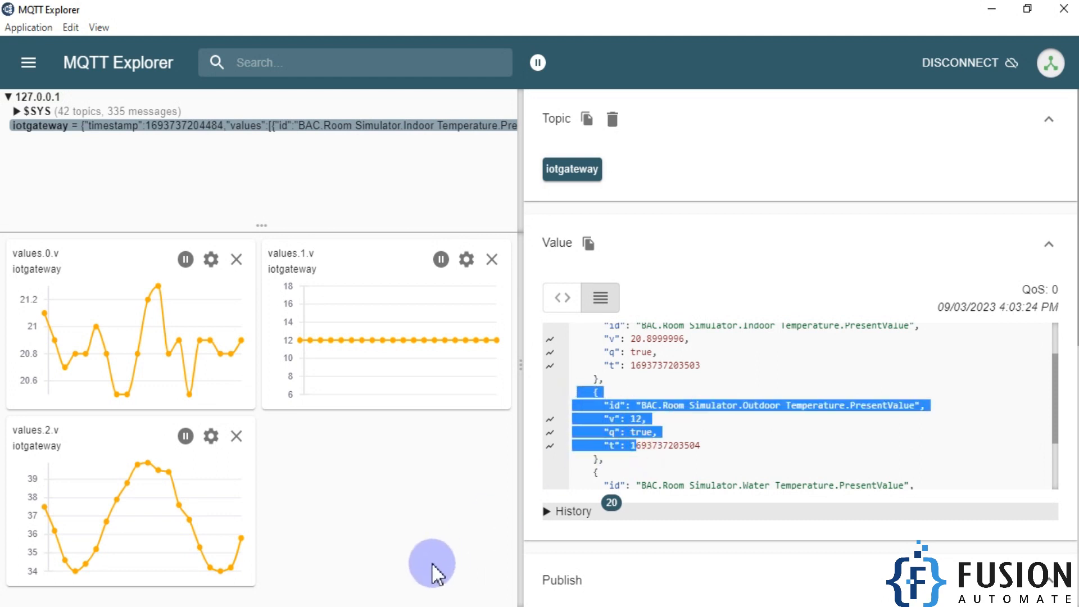
- Switch to KEPServerEX and open the Expansion of |VALUES| format in the MQTT Agent's Message properties
key(alt+Tab)
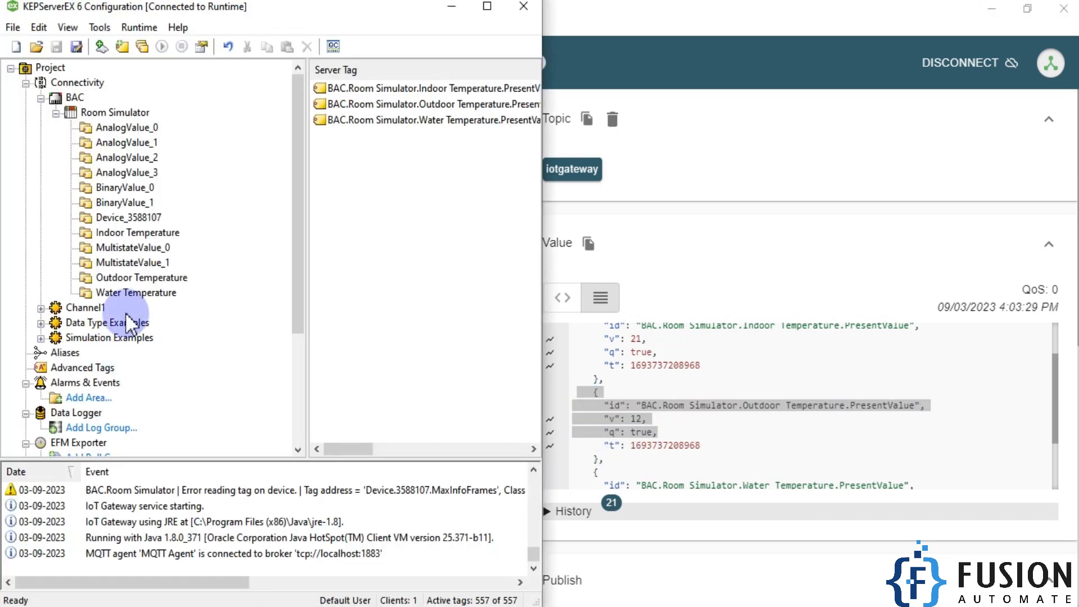
scroll(130, 325, down, 3)
click(107, 352)
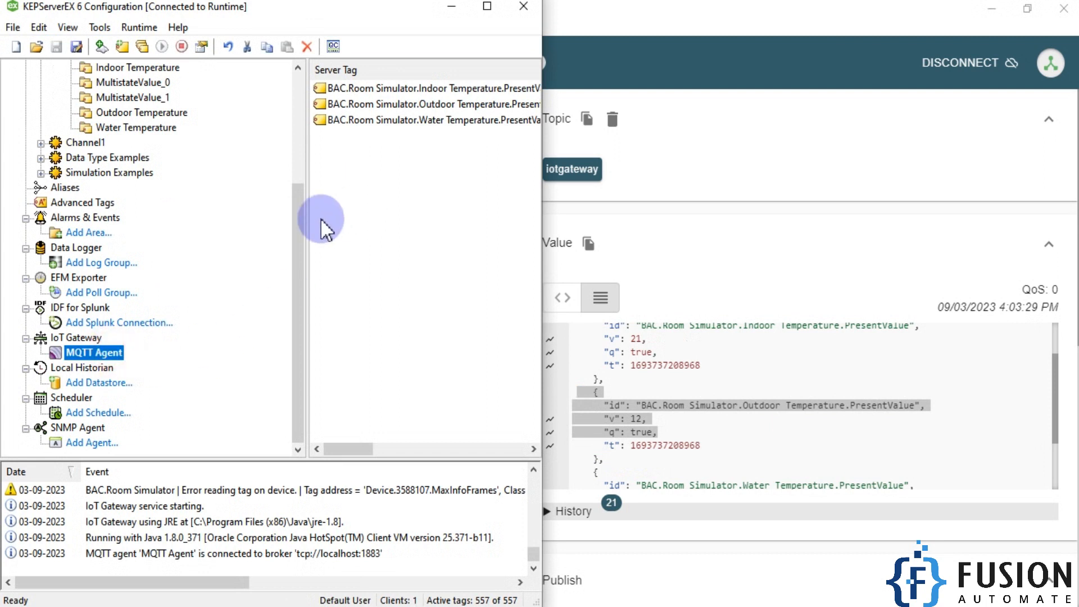
right_click(112, 353)
click(156, 528)
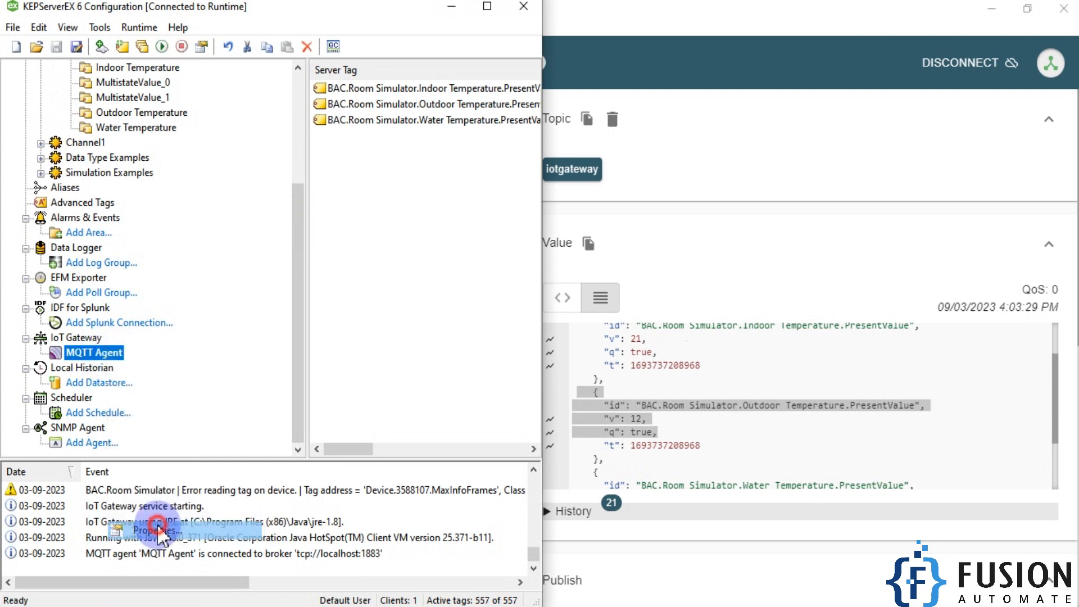
click(272, 223)
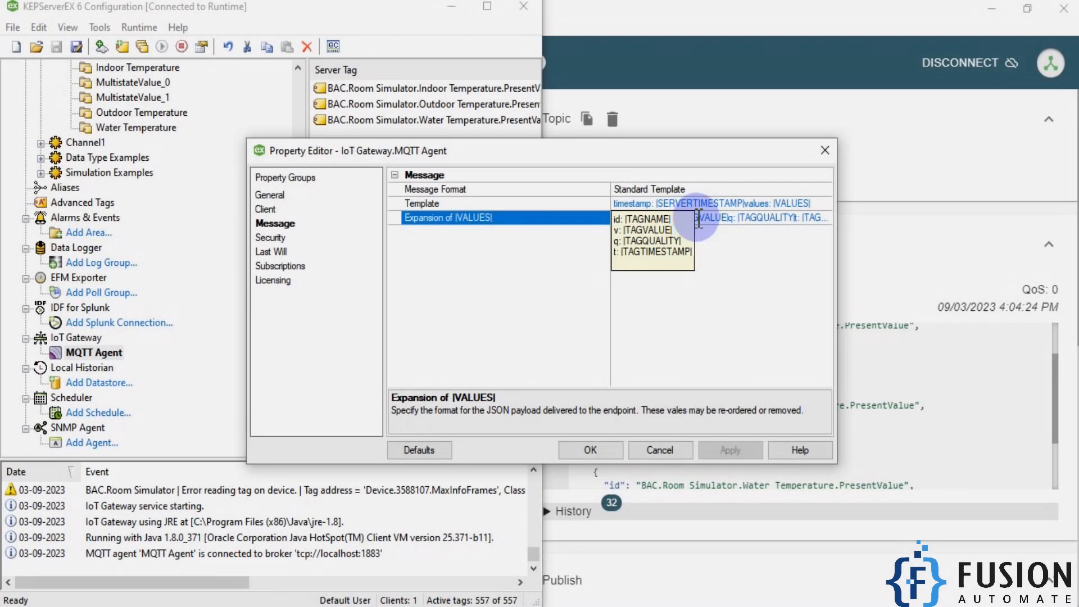
click(728, 218)
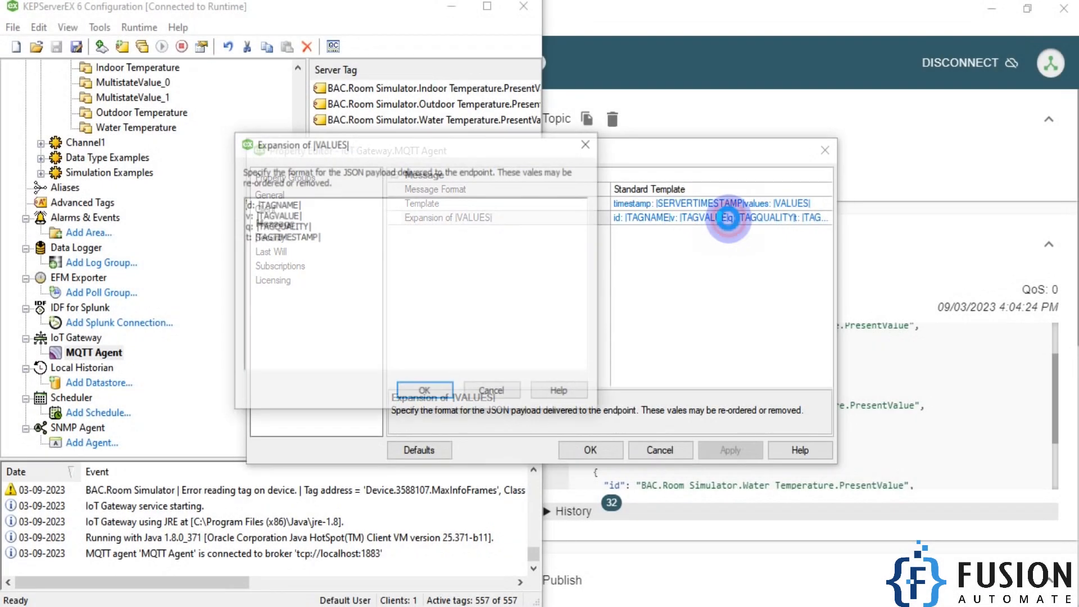
- Rename the id and v keys of the JSON payload format to TagName and TagValue
click(322, 206)
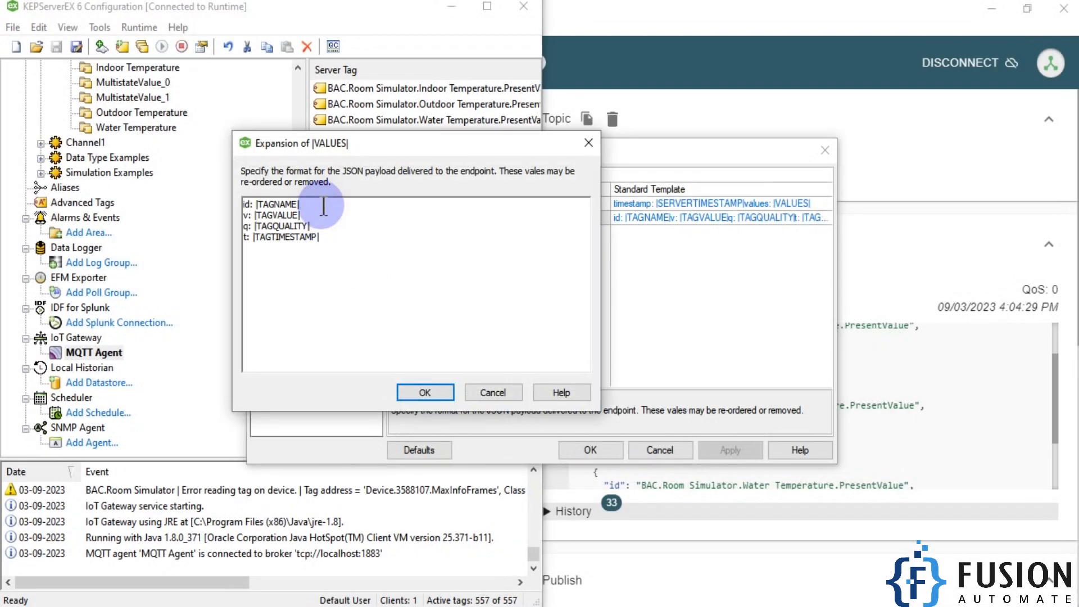
key(Home)
text(Time)
key(BackSpace)
key(BackSpace)
key(BackSpace)
key(BackSpace)
text(TagName)
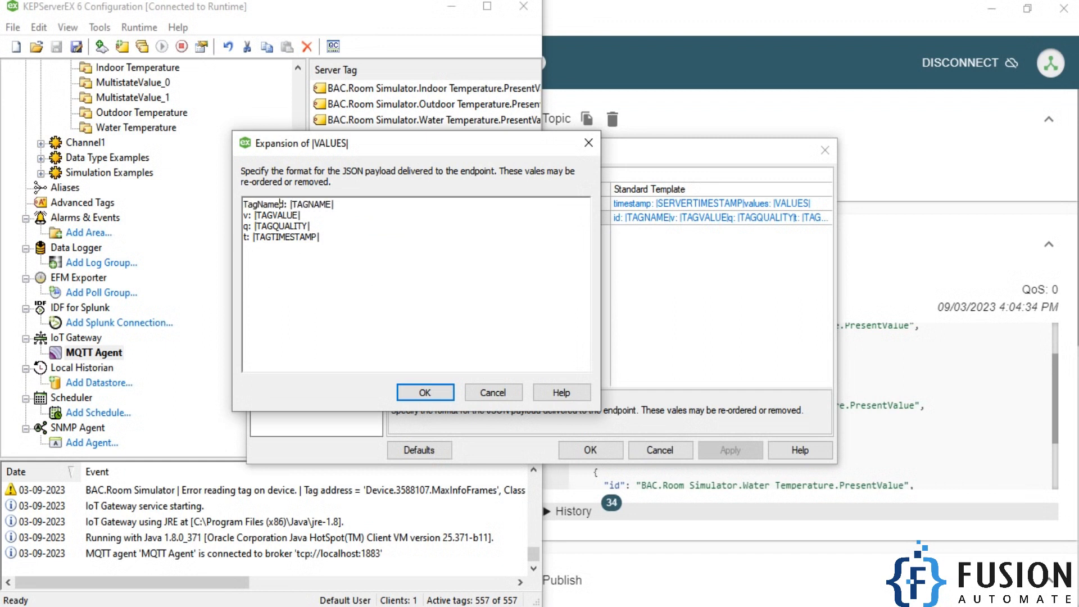
text(agValue)
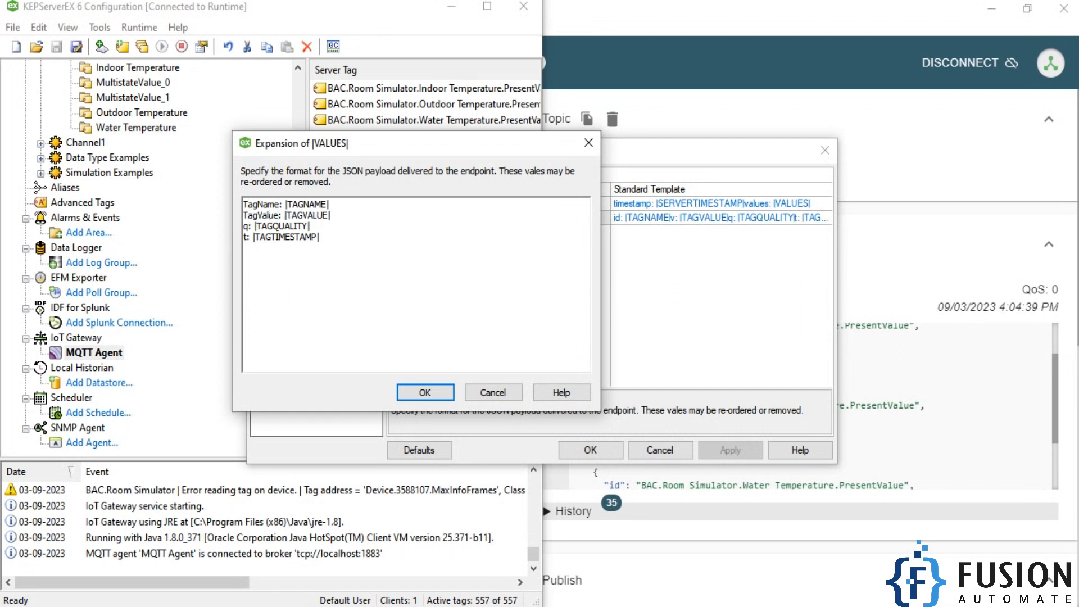
text(TagQuality)
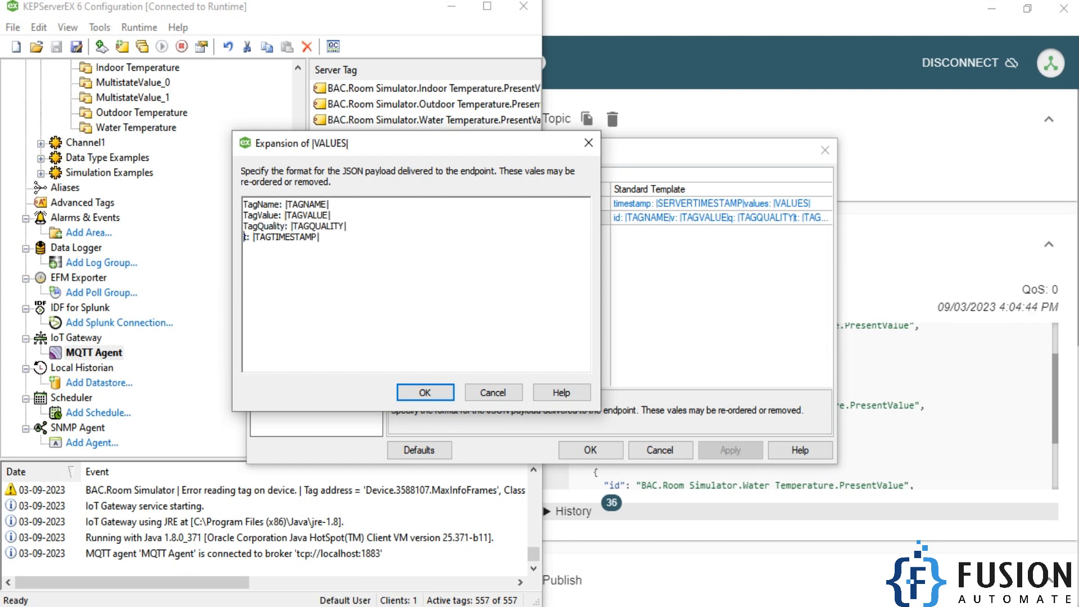
text(TimeStam)
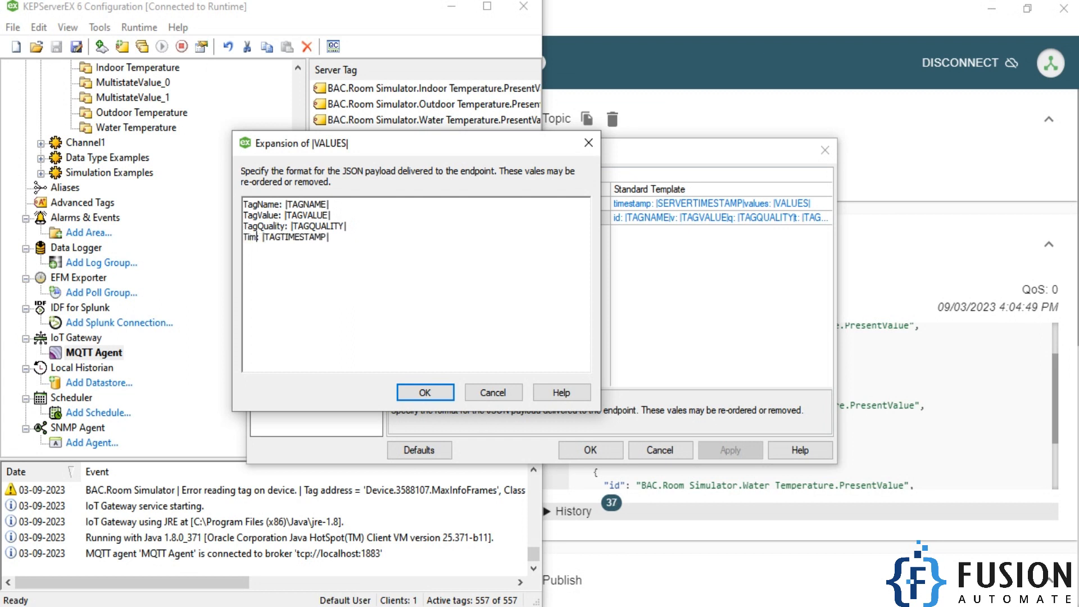
text(p)
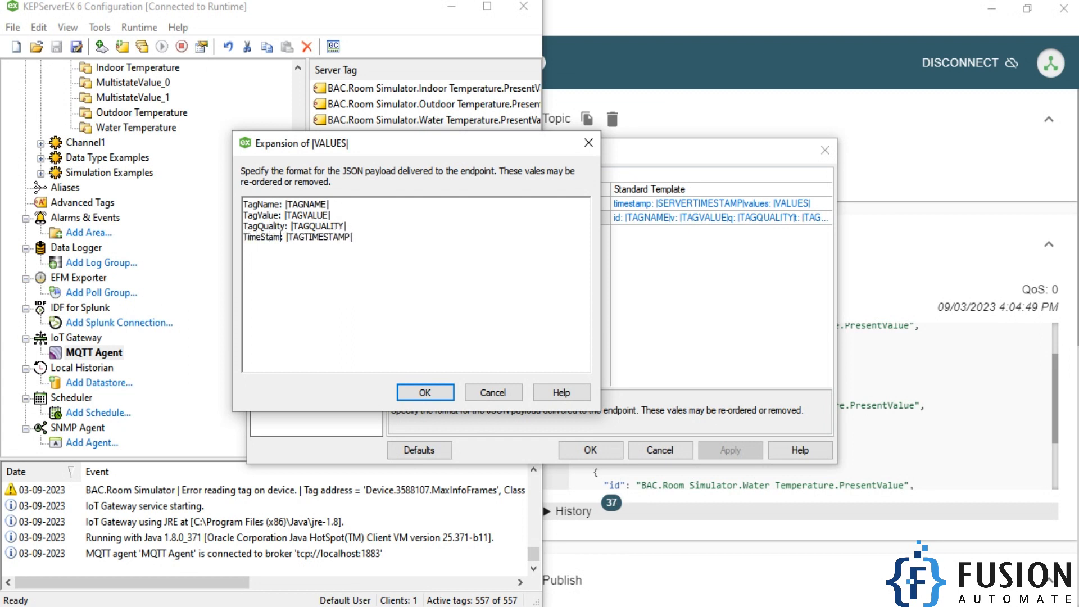
- Rename the q and t keys to TagQuality and TimeStamp, and save the MQTT Agent's message settings
click(437, 393)
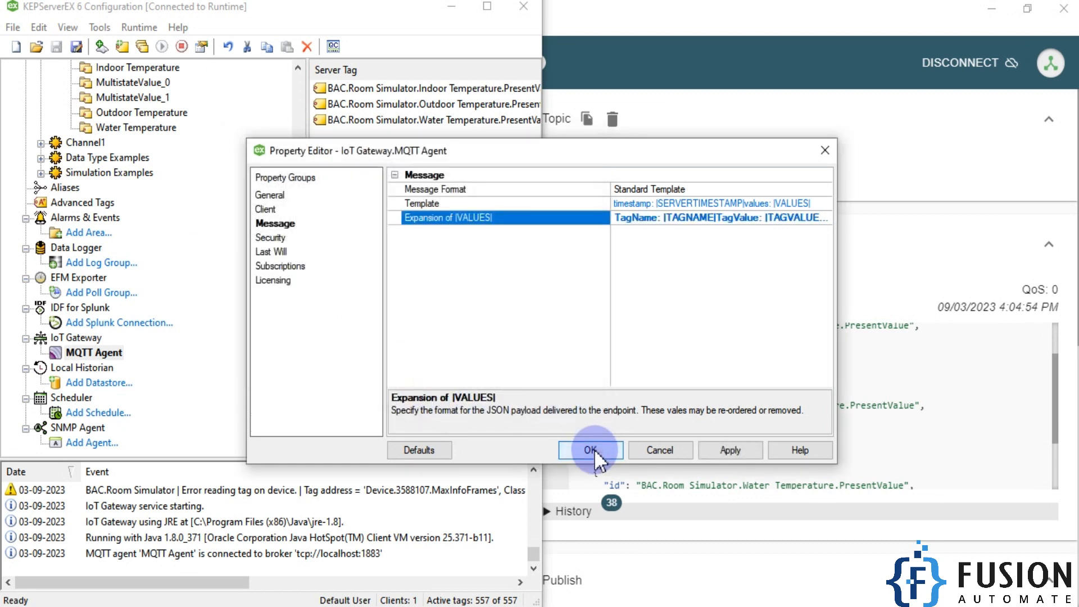
click(594, 448)
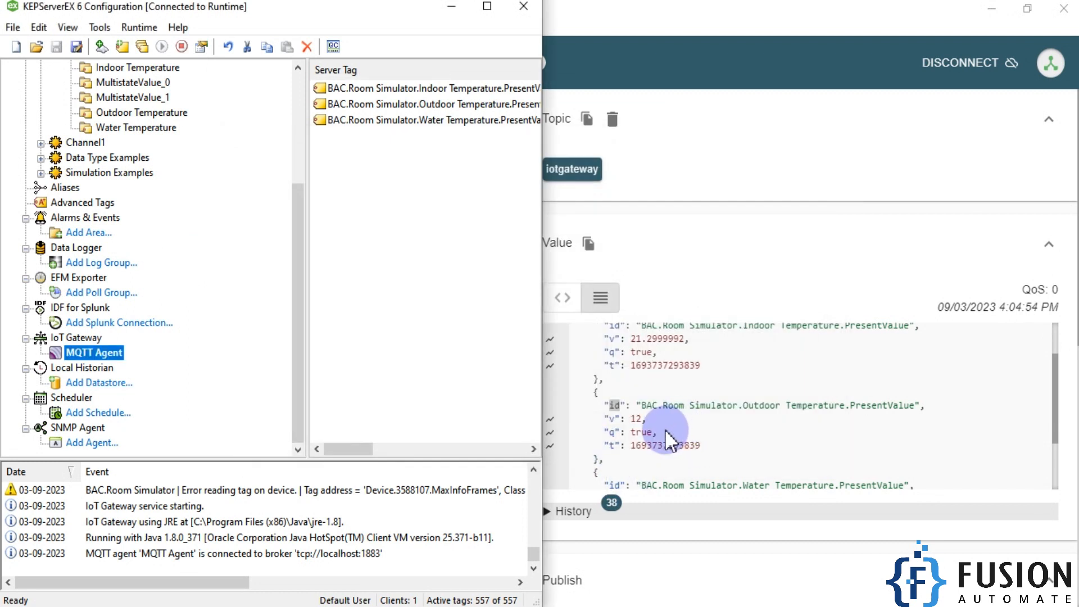
- Check the renamed payload keys in MQTT Explorer, revisiting the MQTT Agent in KEPServerEX in between
click(665, 429)
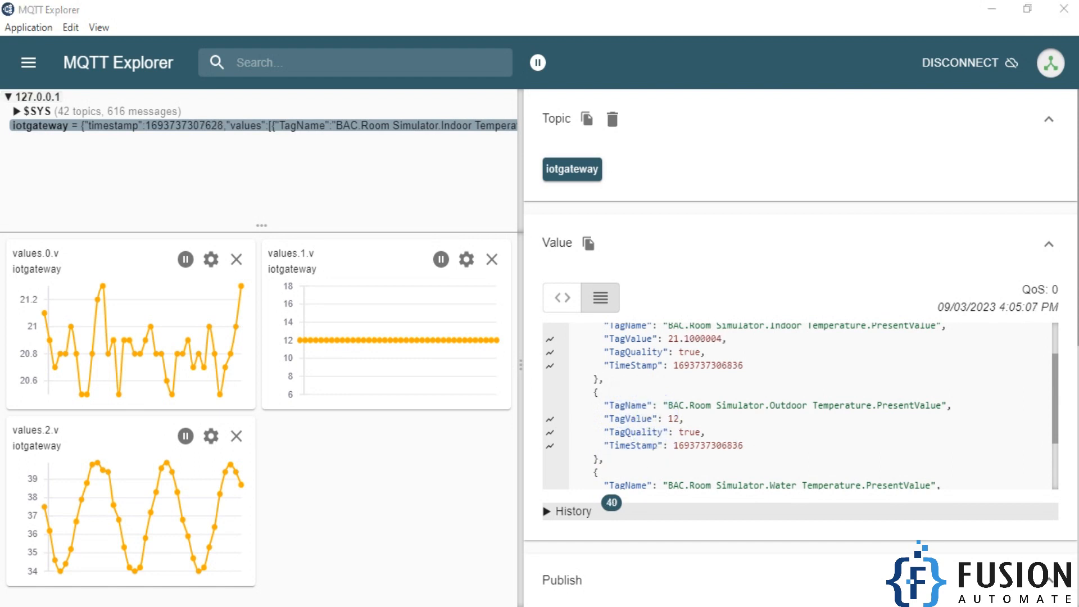
key(alt+Tab)
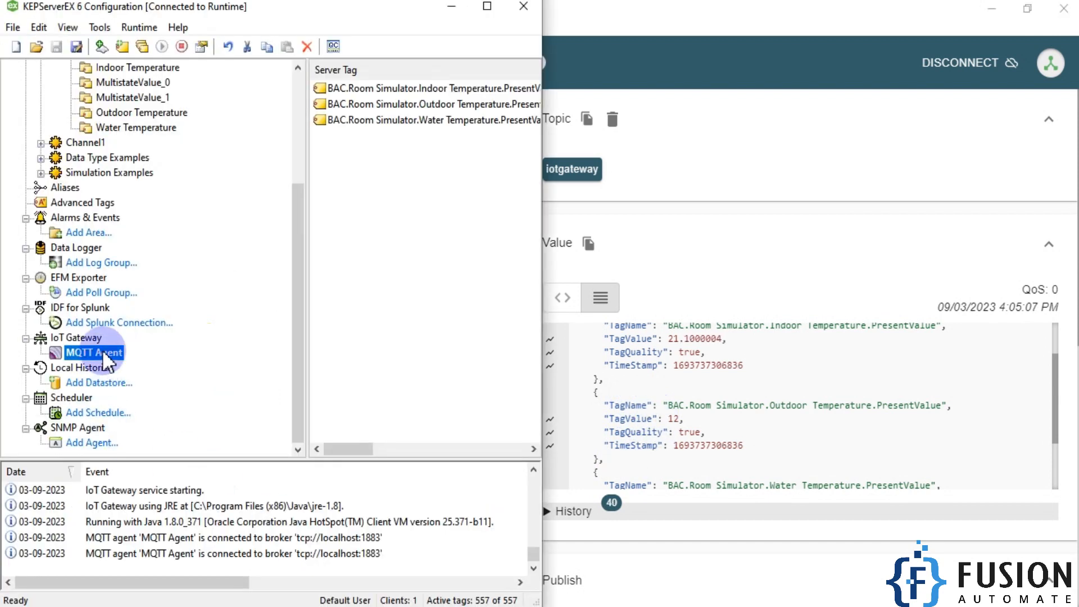
click(748, 163)
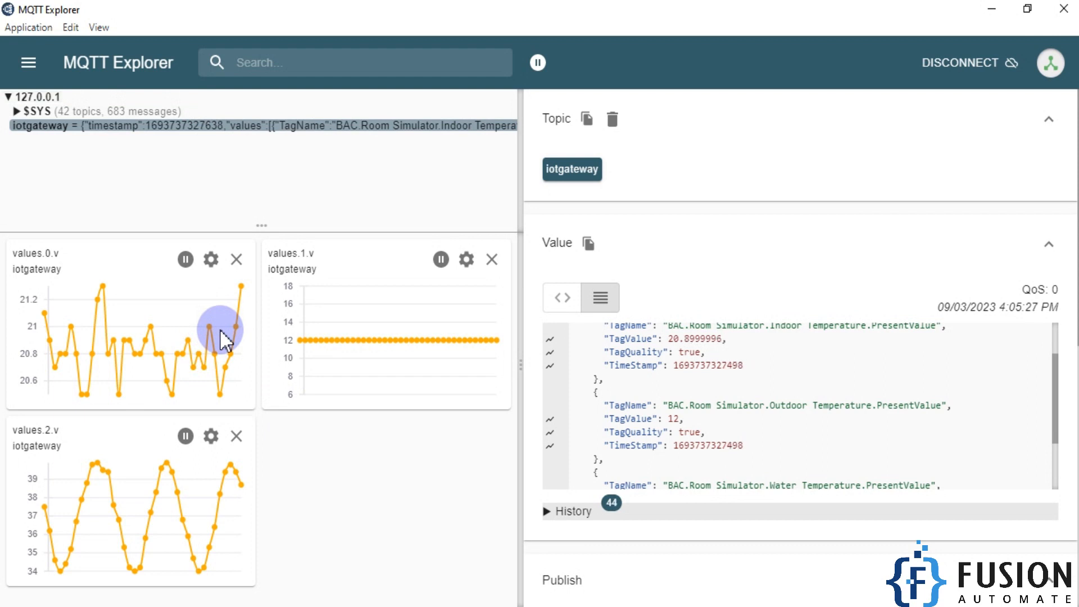
- Bring up the Room Control Simulator, move it over MQTT Explorer's details area, and set the room to Vacancy mode
click(382, 606)
drag(120, 66, 810, 79)
click(767, 290)
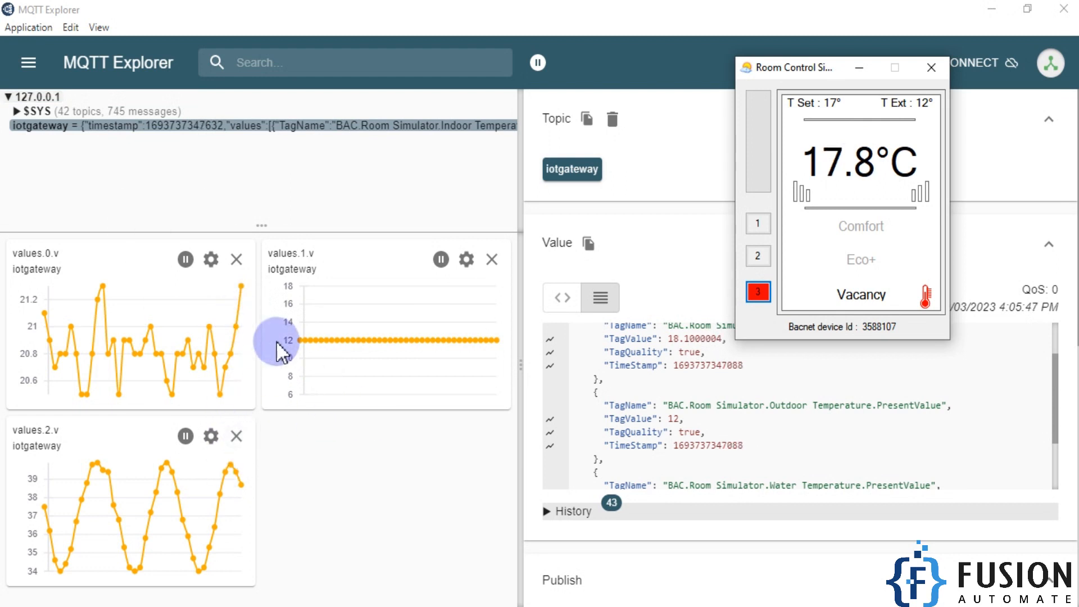
- Remove the three existing charts of the old v values from MQTT Explorer
click(237, 260)
click(236, 259)
click(492, 259)
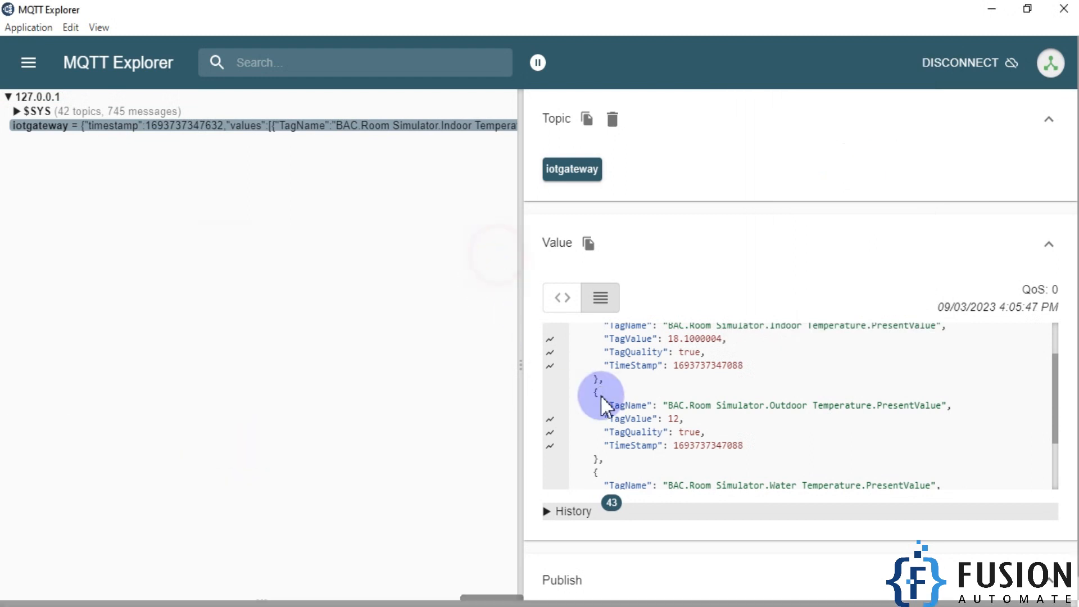
- Chart the TagValue of the outdoor, water and indoor temperatures, and enlarge the chart area
click(550, 420)
scroll(686, 407, down, 2)
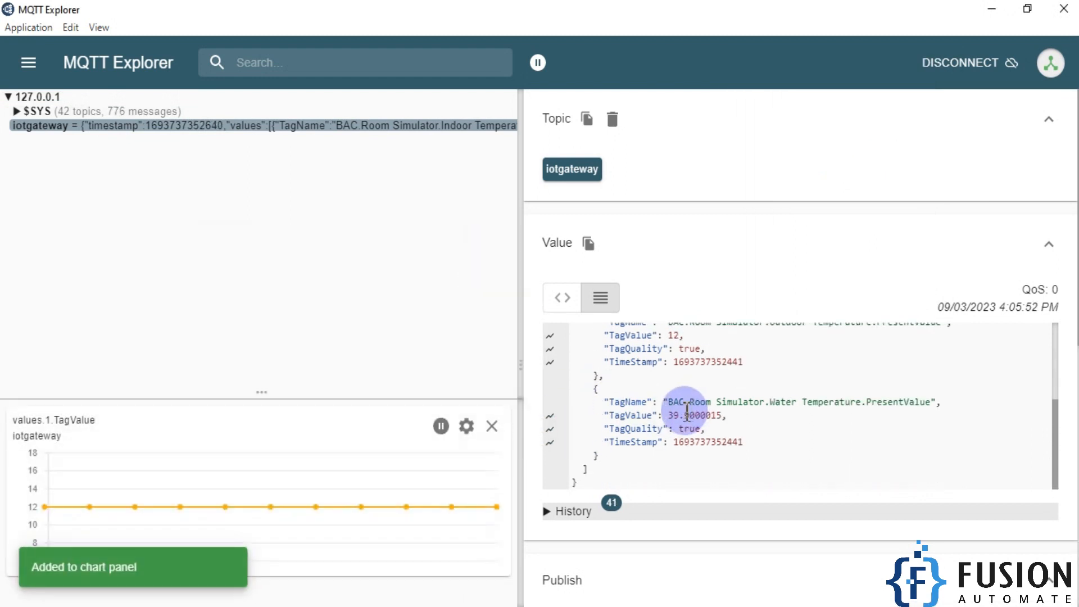
click(549, 419)
scroll(553, 422, up, 3)
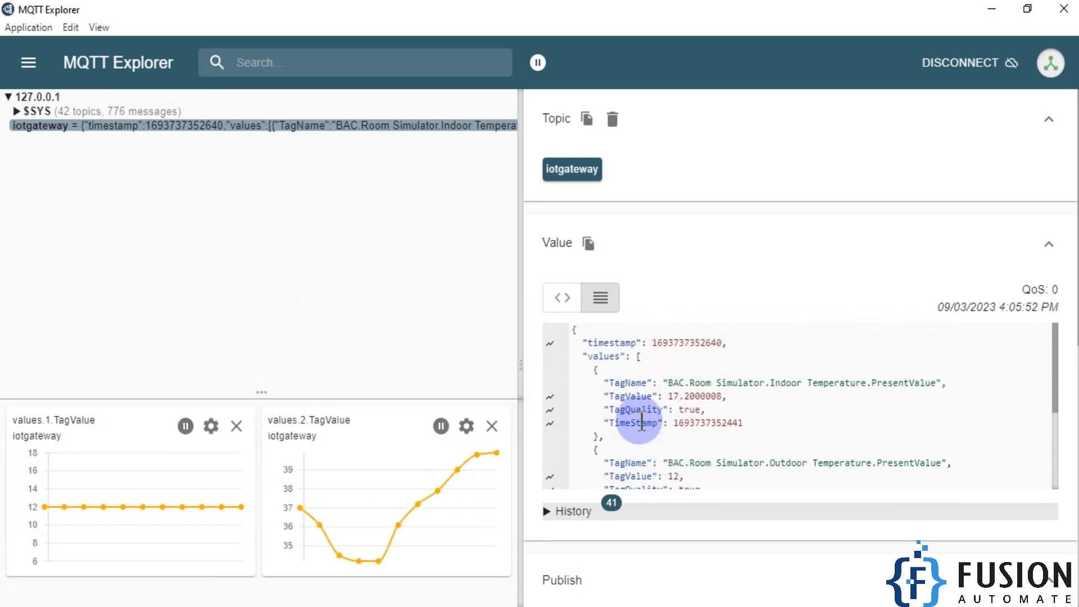
click(550, 397)
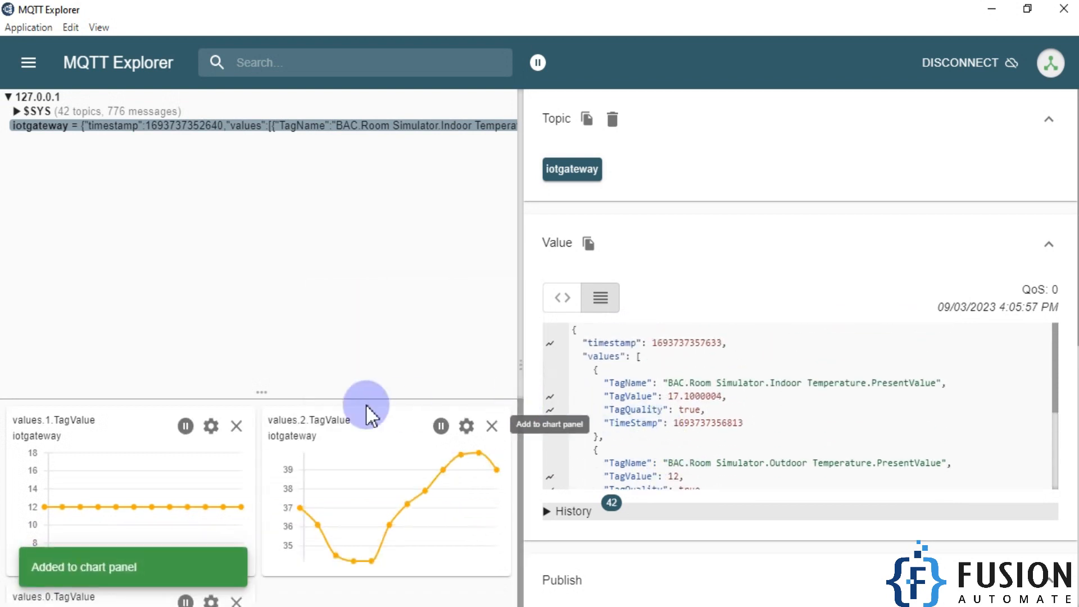
drag(305, 393, 384, 205)
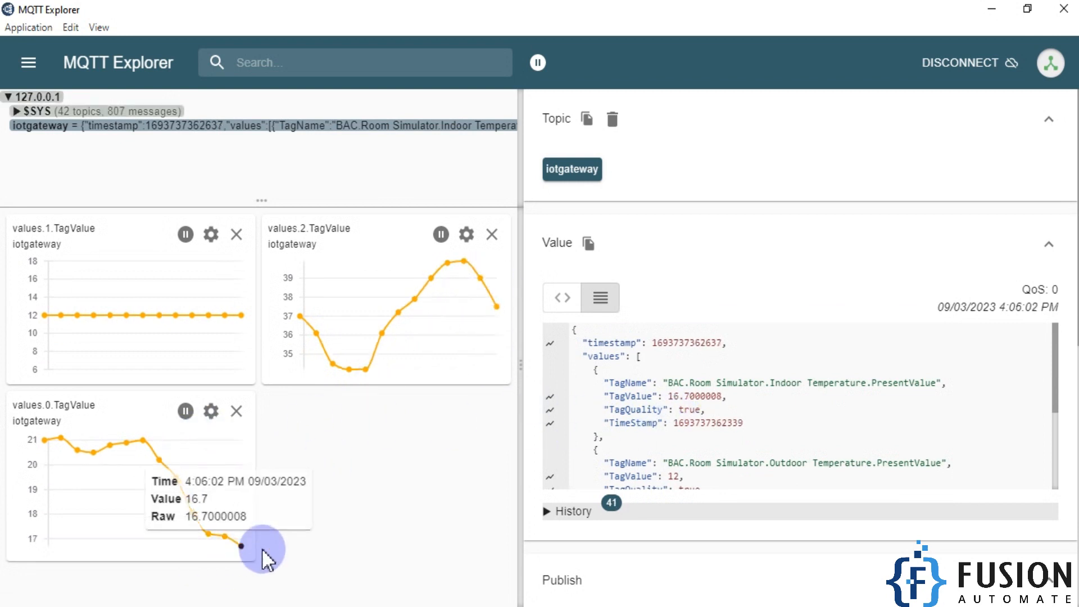
- Compare the latest charted indoor temperature with the Room Control Simulator, and review the BAC channel and MQTT Agent in KEPServerEX
mouse_move(242, 547)
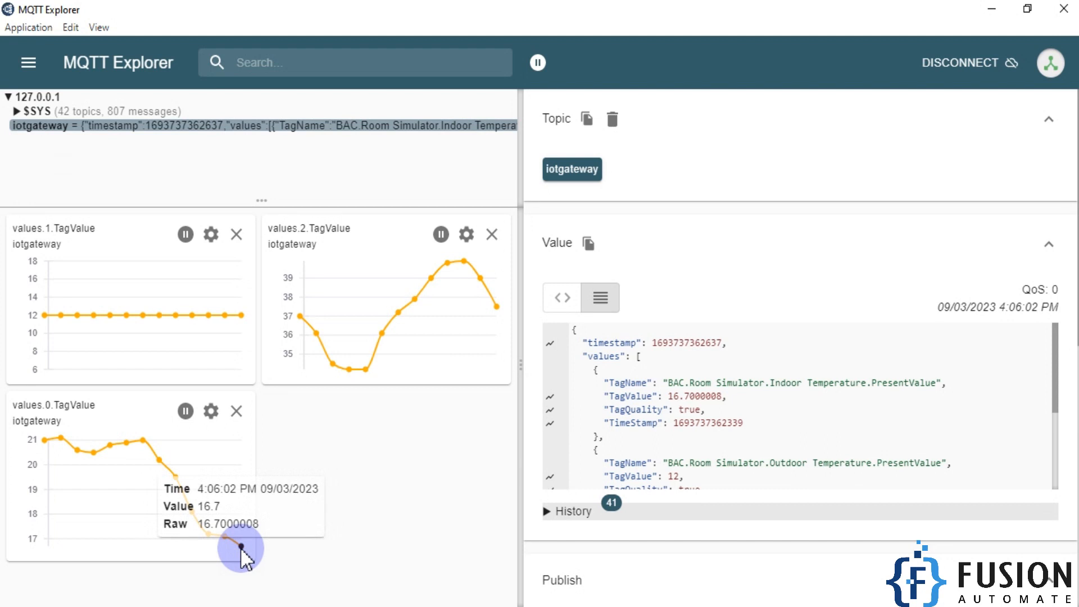
click(264, 604)
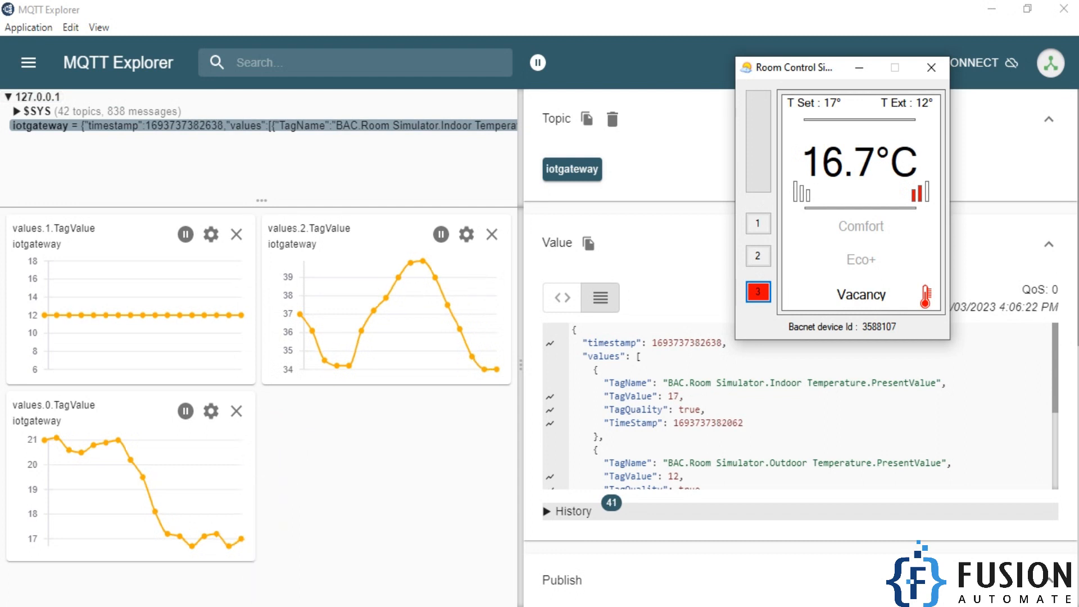
click(281, 605)
scroll(195, 205, up, 4)
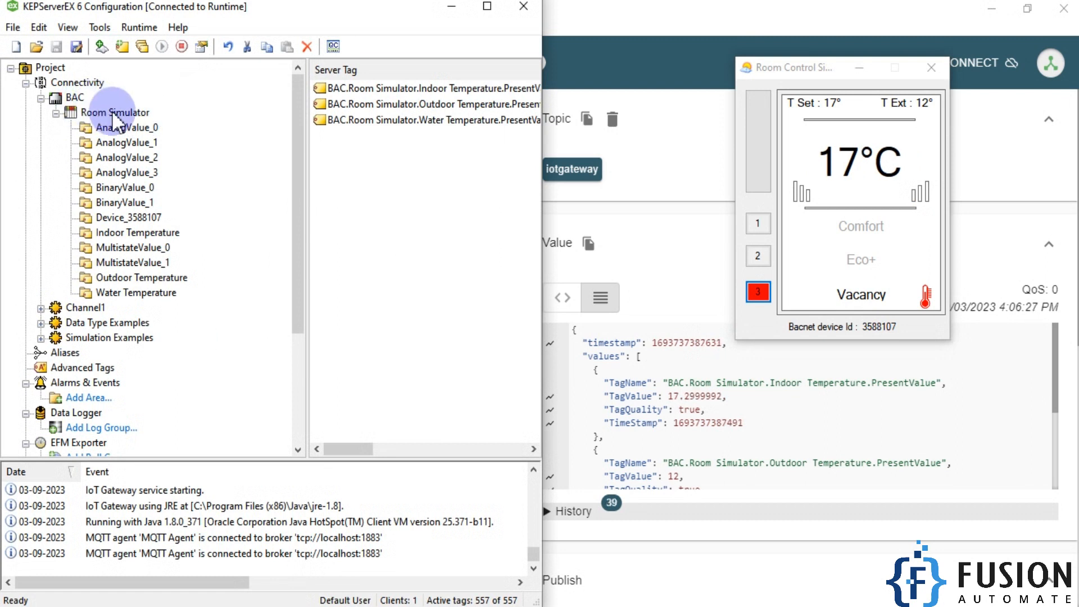
scroll(140, 292, down, 4)
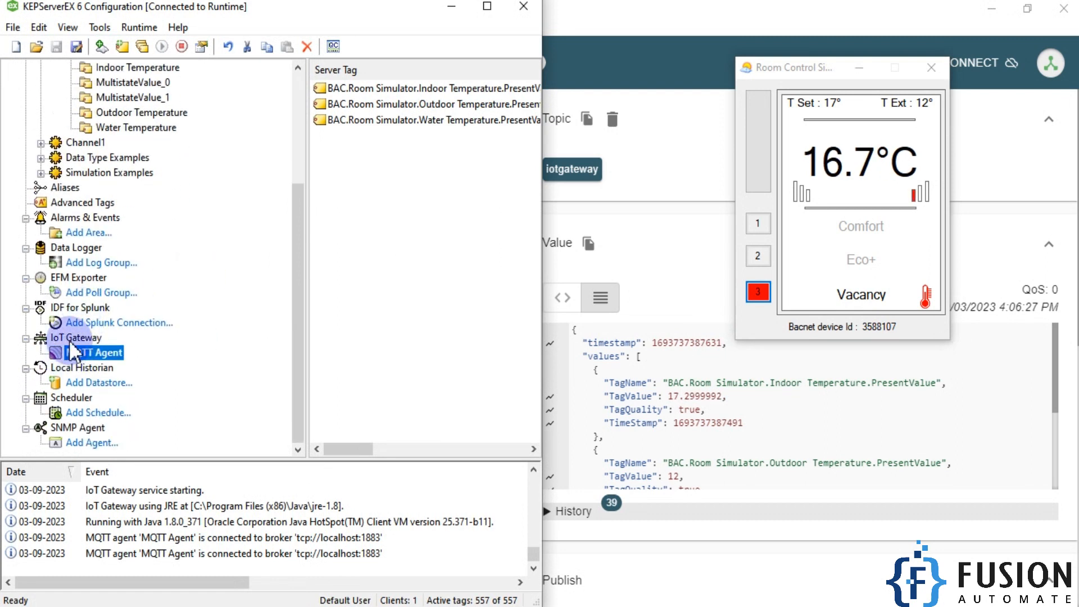